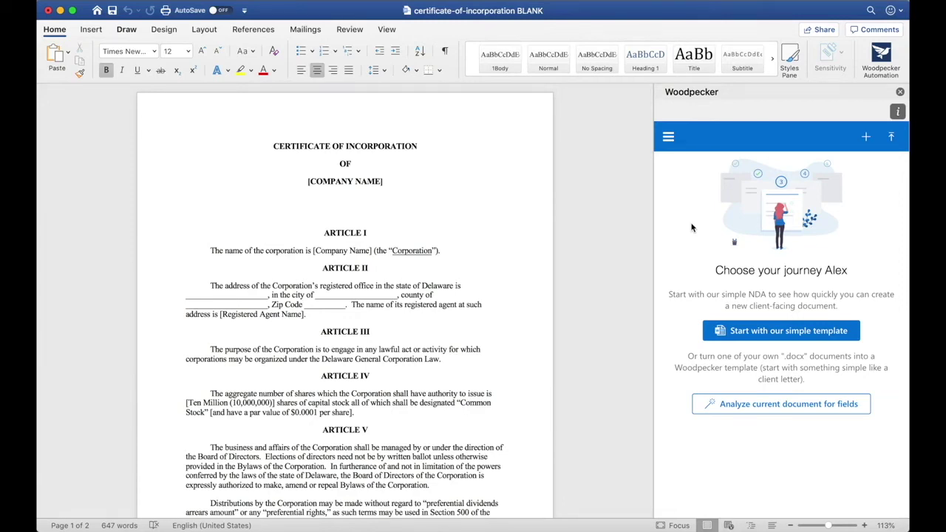
- Create a new Woodpecker field named Company Name with no default value
click(869, 145)
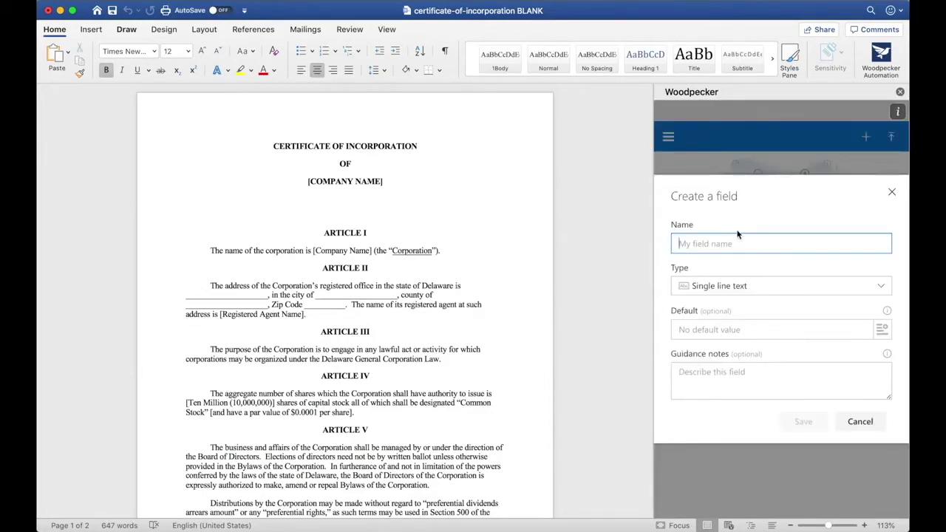
text(Compan)
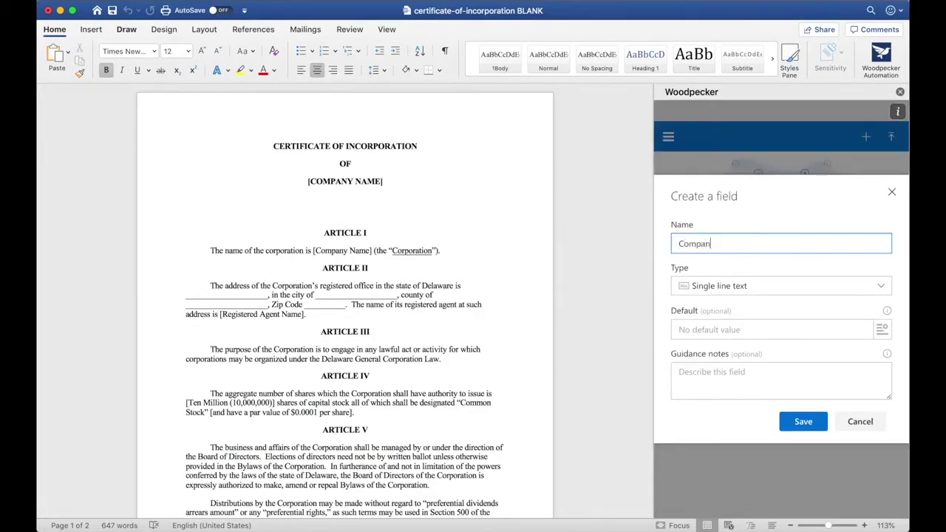
text(y Name)
click(802, 422)
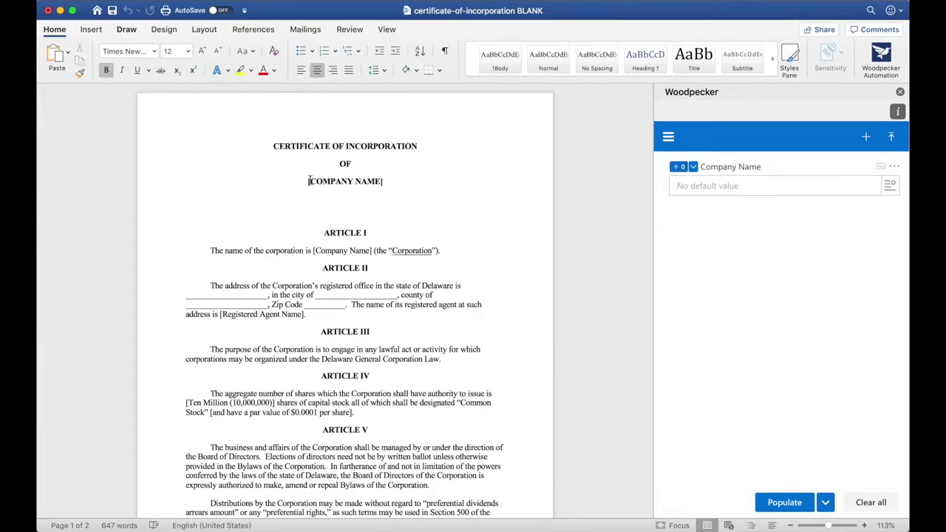
- Replace the title's [COMPANY NAME] with the Company Name field and populate it with ACME Corp
drag(310, 181, 385, 181)
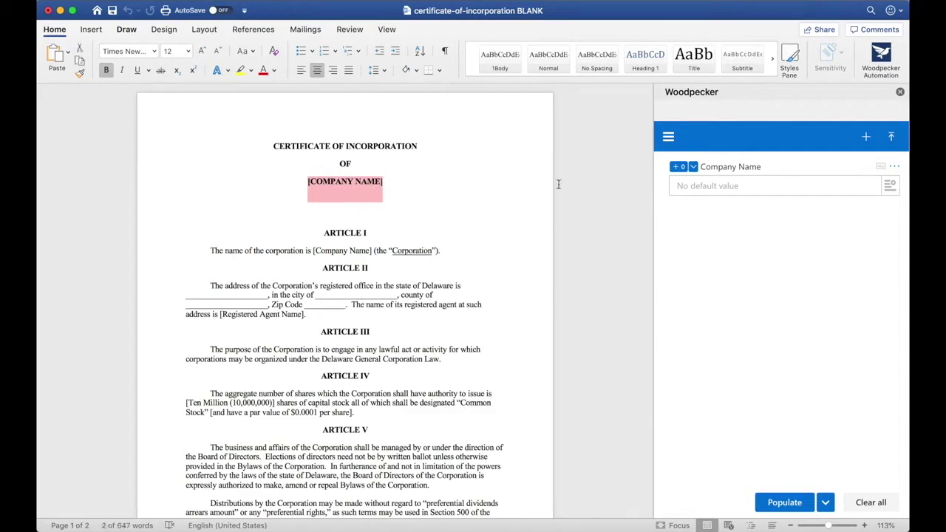
click(679, 169)
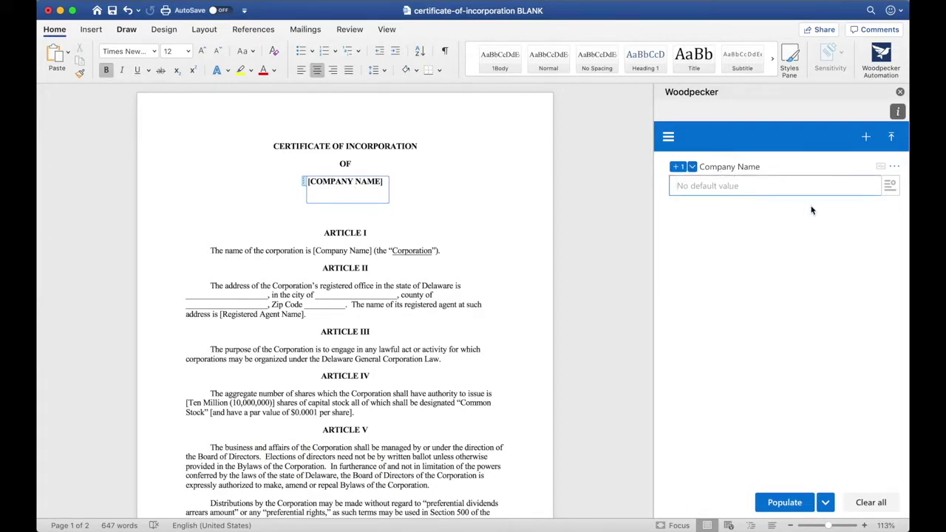
text(ACME Corp.)
click(784, 502)
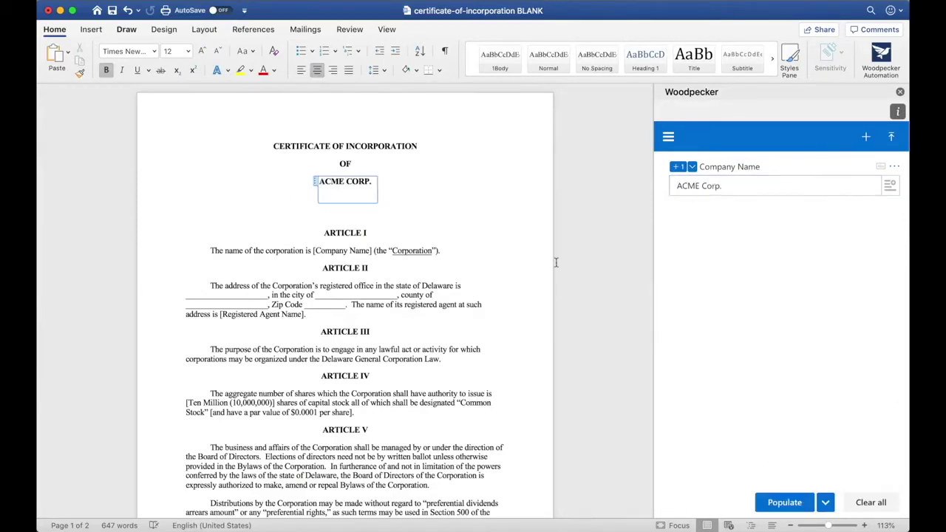
click(400, 217)
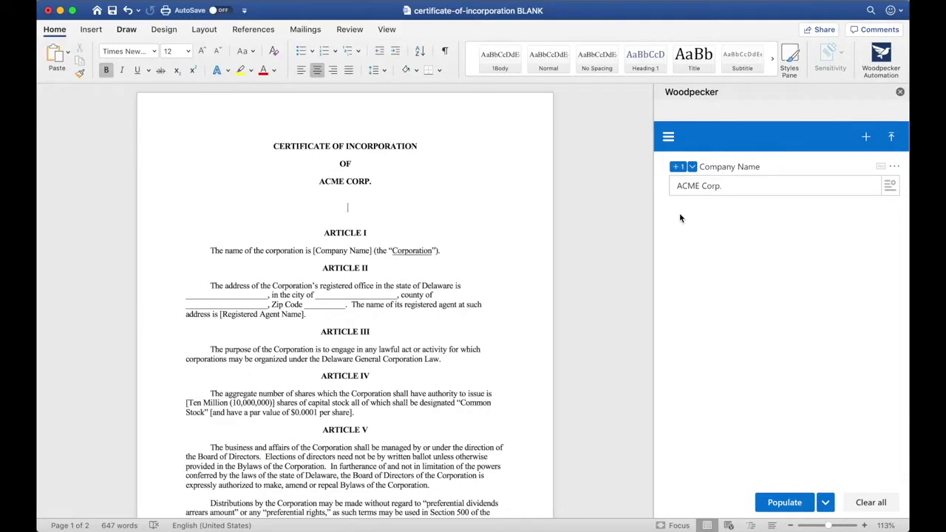
click(693, 167)
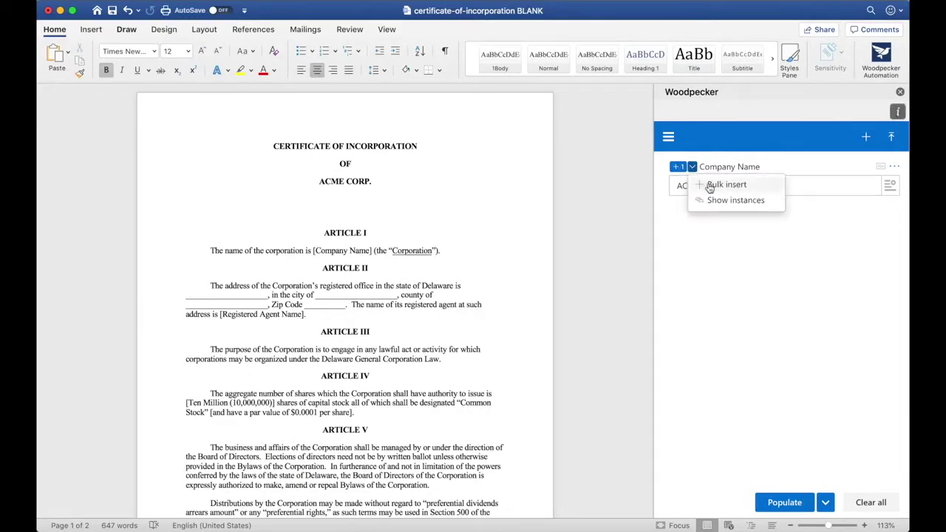
- Bulk-insert the Company Name field at every '[Company Name]' phrase, linking Article I
click(710, 186)
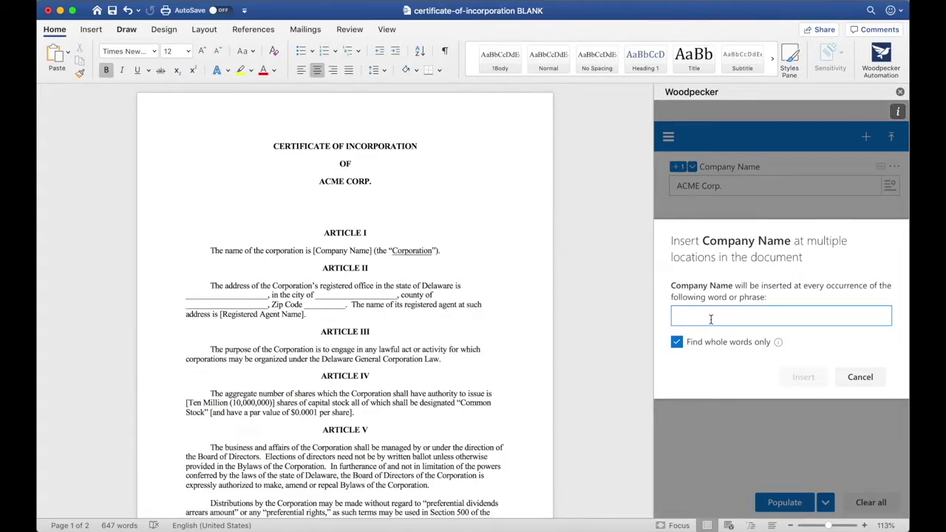
text([Compan)
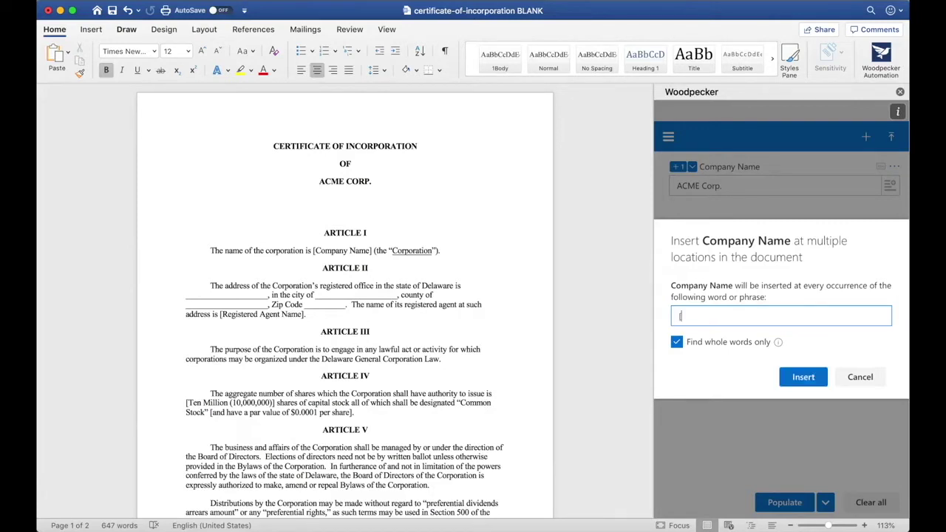
key(BackSpace)
key(BackSpace)
key(BackSpace)
text(pany Nam)
click(794, 381)
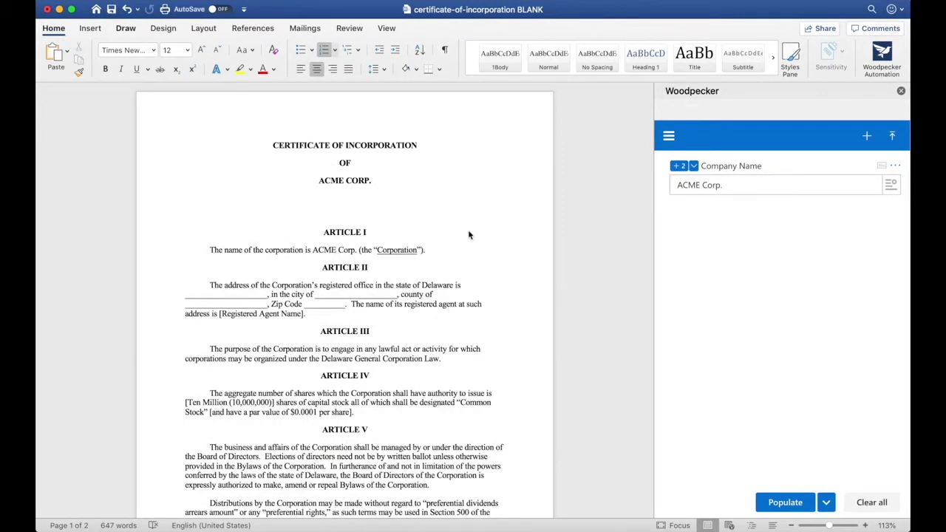
- Create a Company Address field and insert it into the blank address line in Article II
click(868, 138)
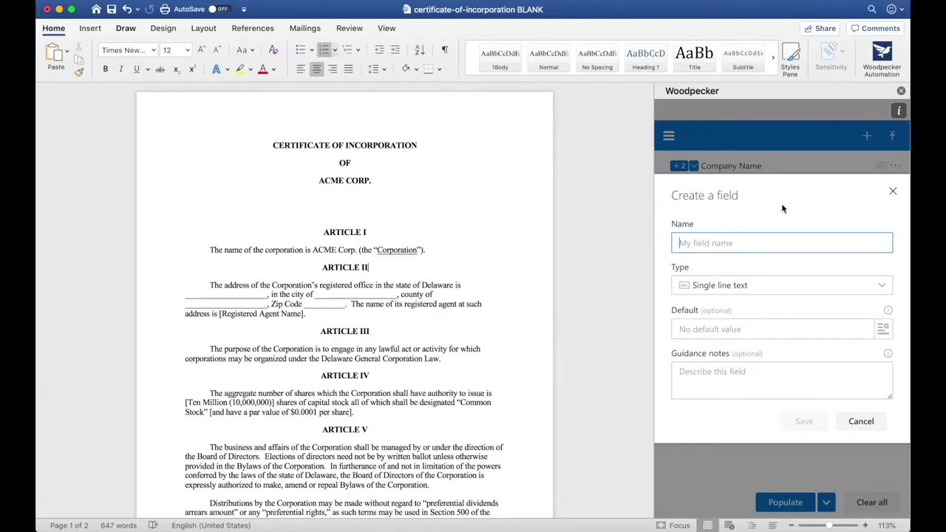
text(Company Address)
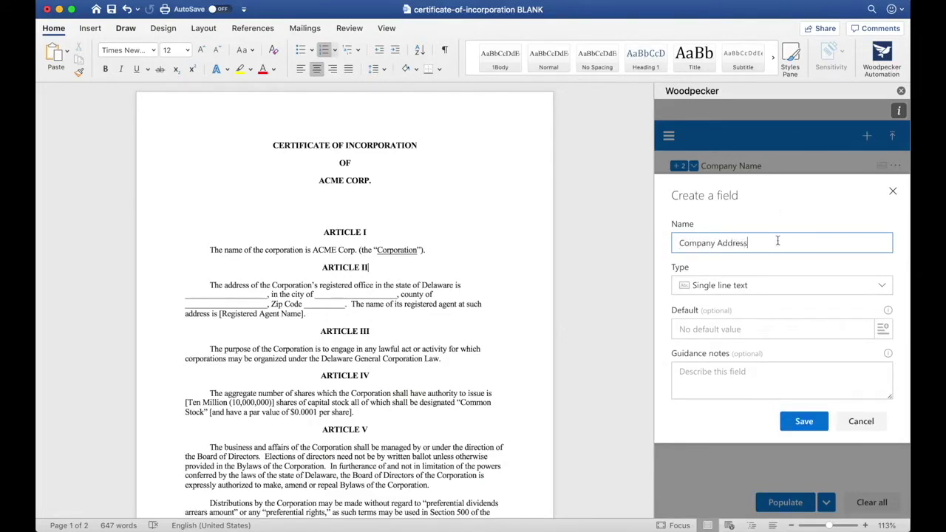
click(791, 422)
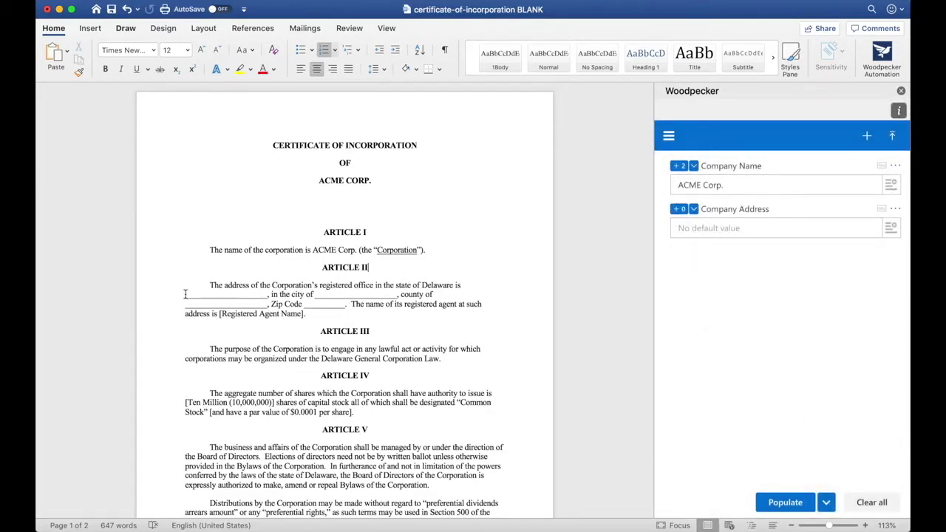
drag(186, 294, 267, 295)
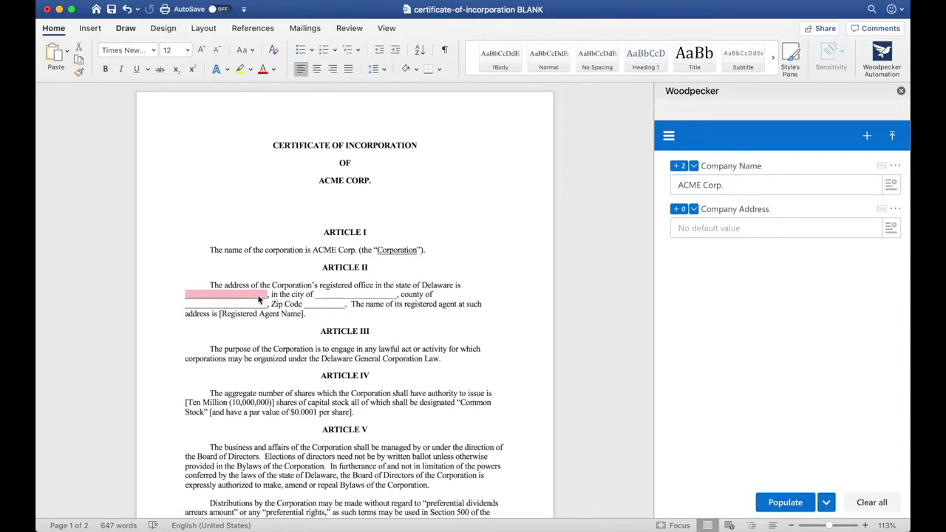
click(678, 208)
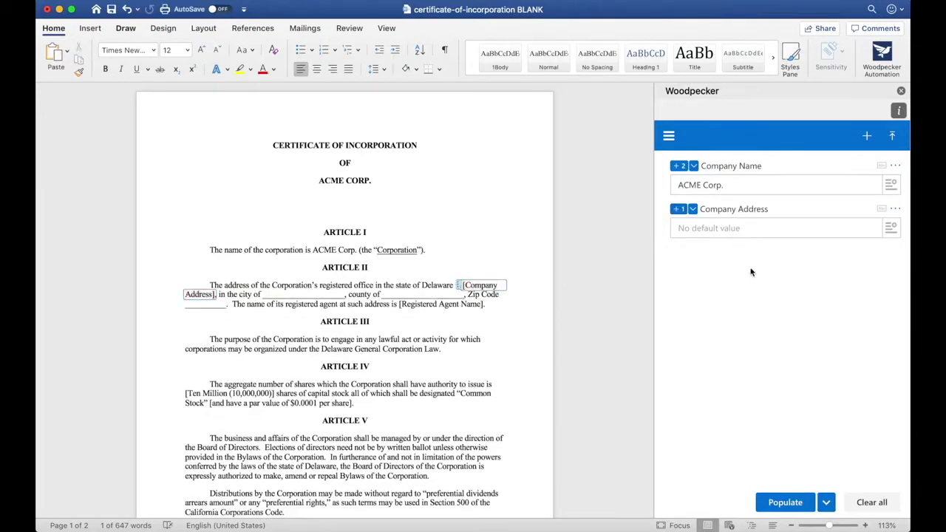
- Create a Company City field and insert it into the blank after 'in the city of'
click(867, 136)
text(Comp)
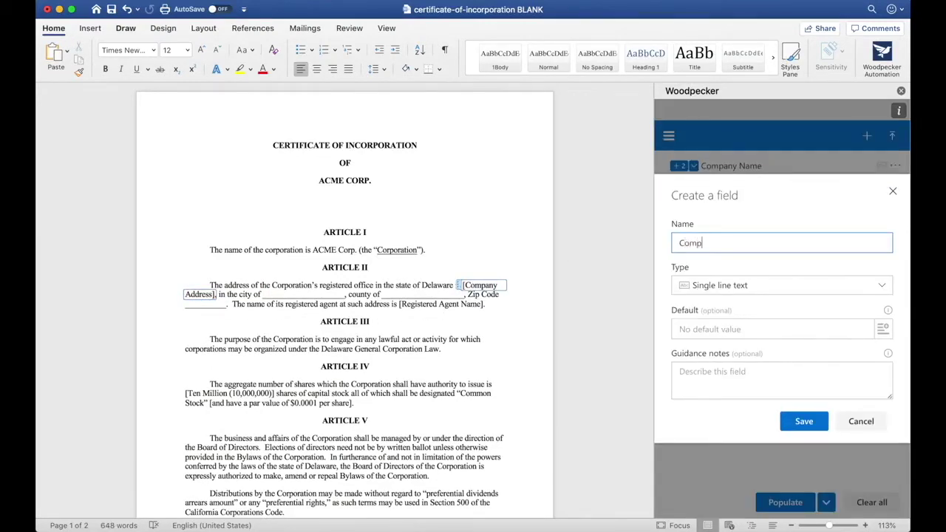
text(any City)
click(803, 427)
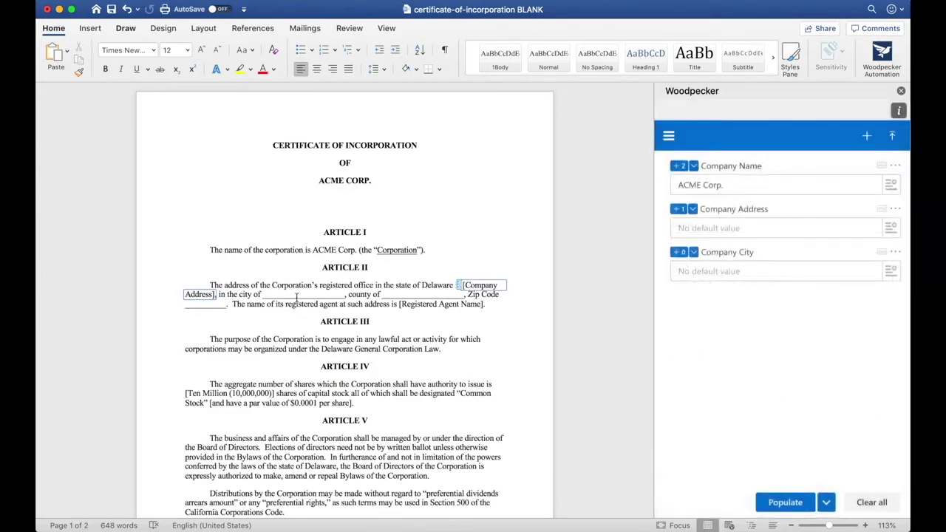
drag(261, 294, 345, 295)
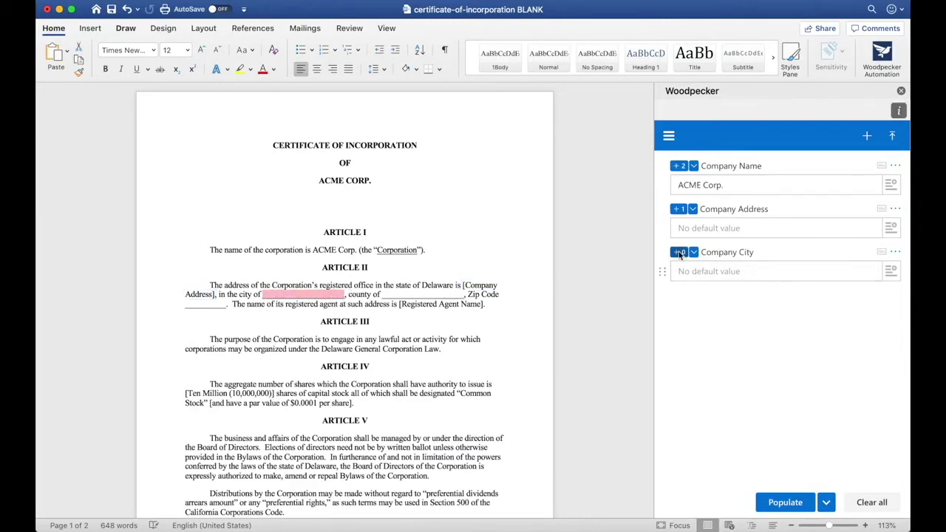
click(680, 254)
- Create a Company County field and insert it into the blank after 'county of'
click(869, 137)
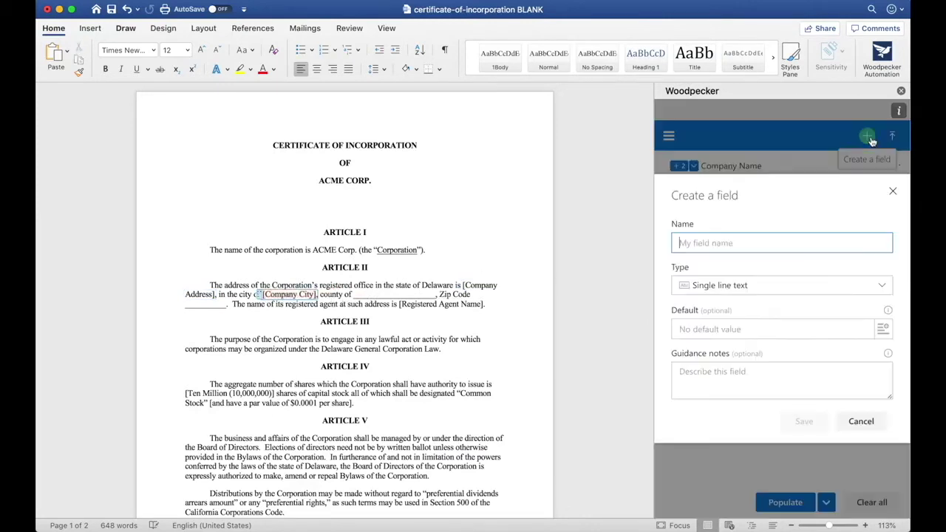
text(Company Cuon)
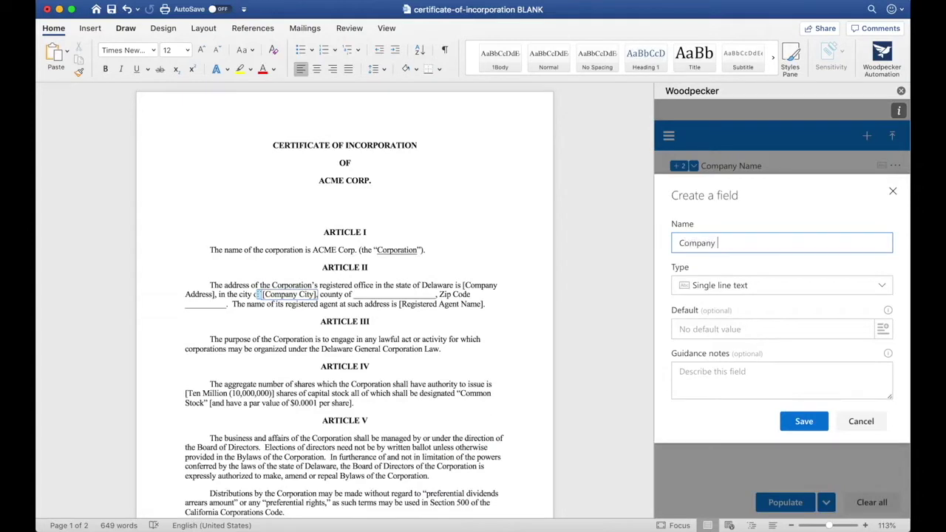
key(BackSpace)
key(BackSpace)
key(BackSpace)
text(ounty)
click(803, 421)
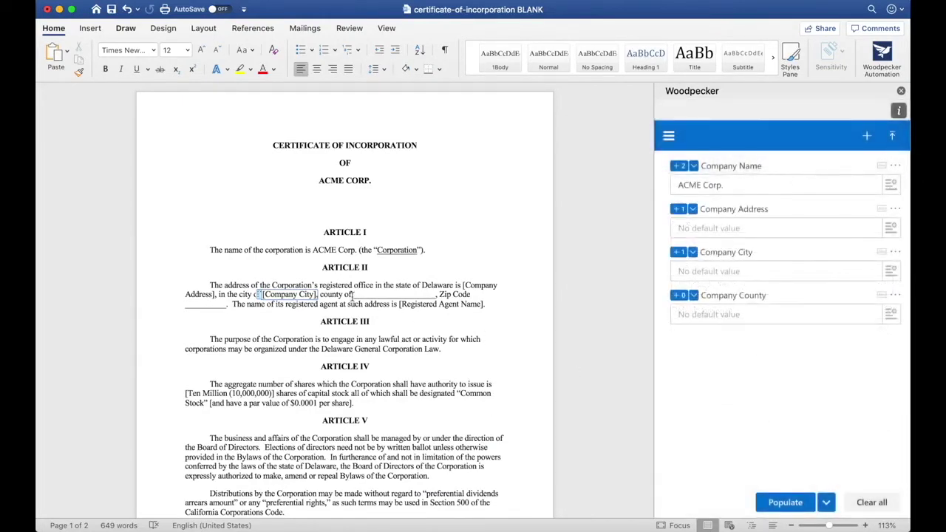
drag(354, 294, 436, 296)
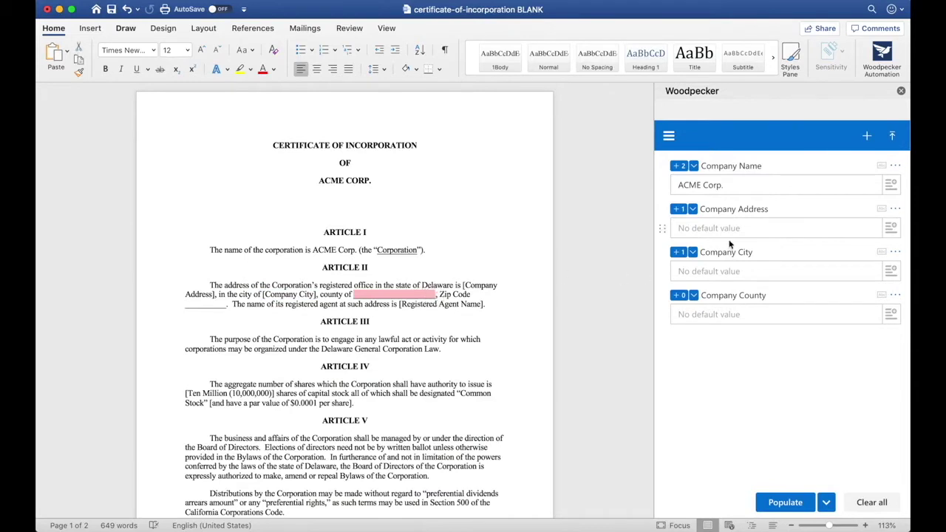
click(680, 296)
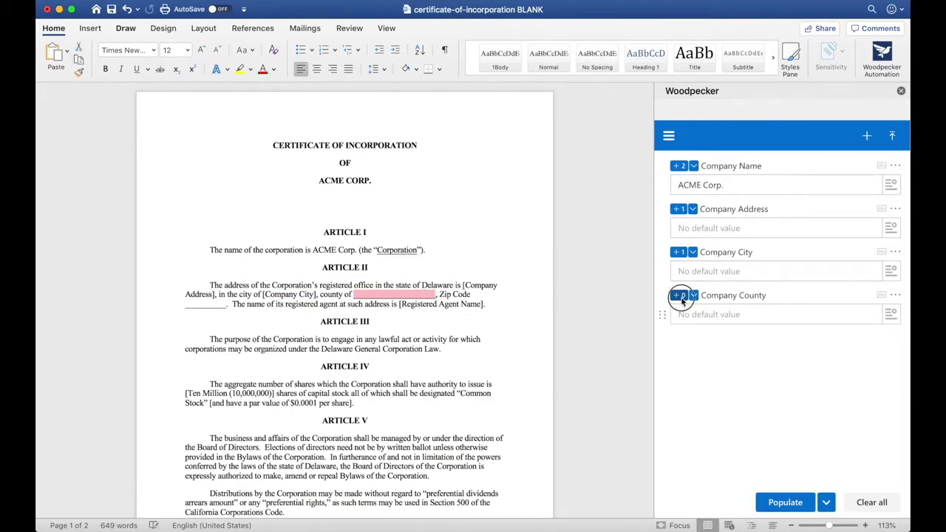
- Create a Company Zip Code field and insert it into the blank after 'Zip Code'
click(867, 138)
text(Company Zi)
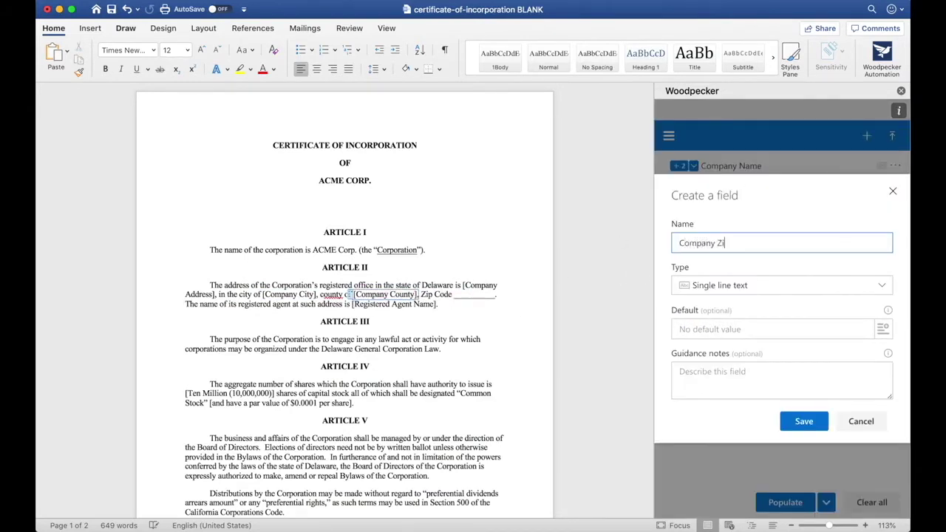
text(p Code)
key(BackSpace)
key(BackSpace)
key(BackSpace)
key(BackSpace)
text(Code)
click(800, 424)
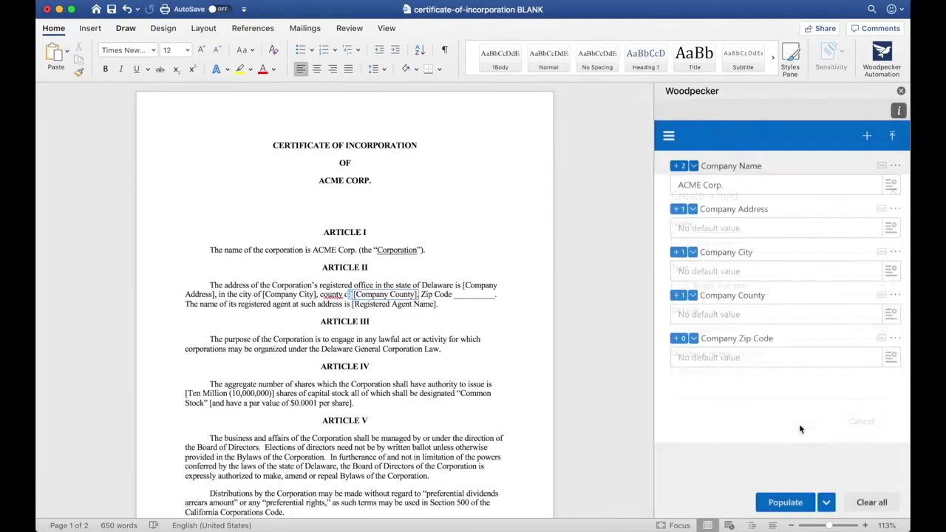
drag(452, 294, 492, 298)
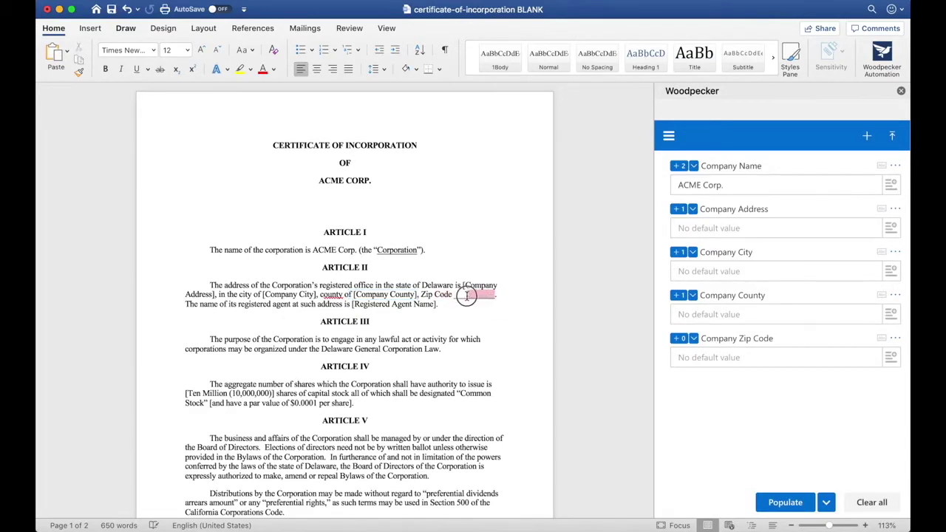
click(678, 337)
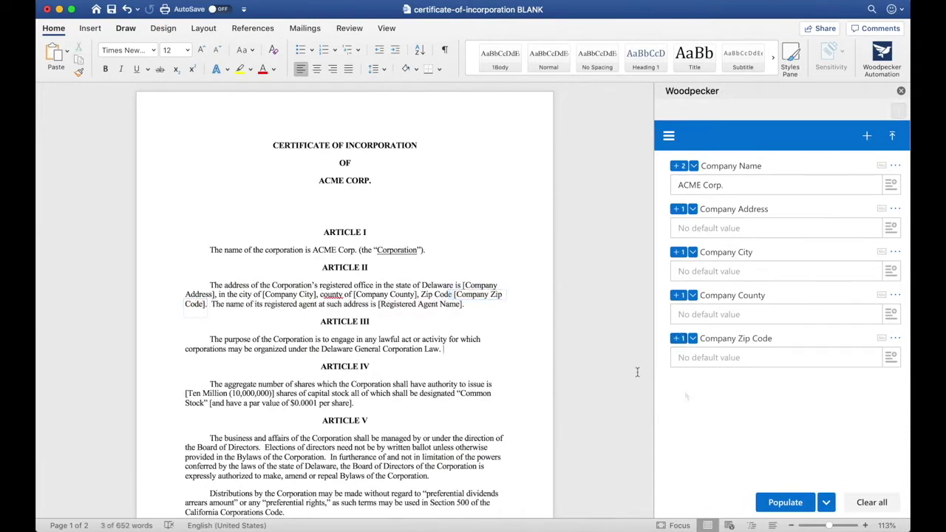
drag(379, 305, 485, 313)
click(702, 413)
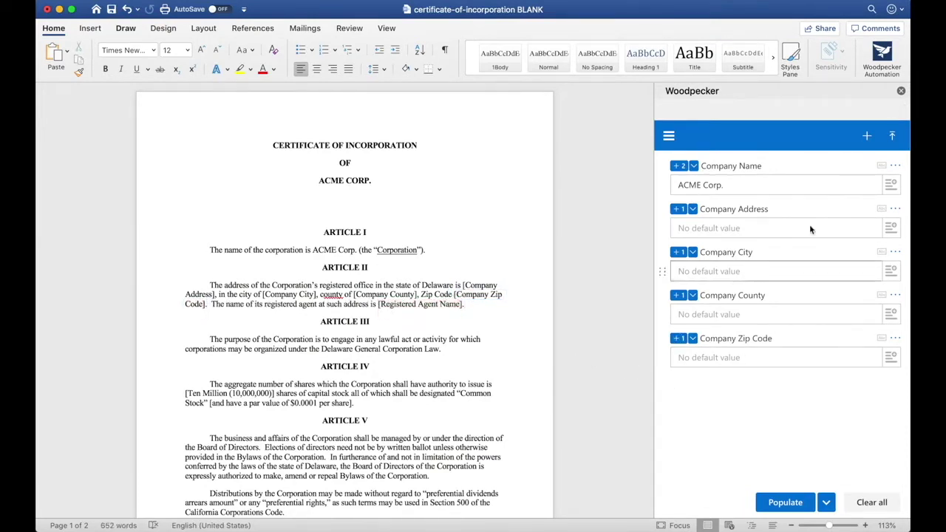
- Create a new Woodpecker field named Registered Agent Name
click(866, 139)
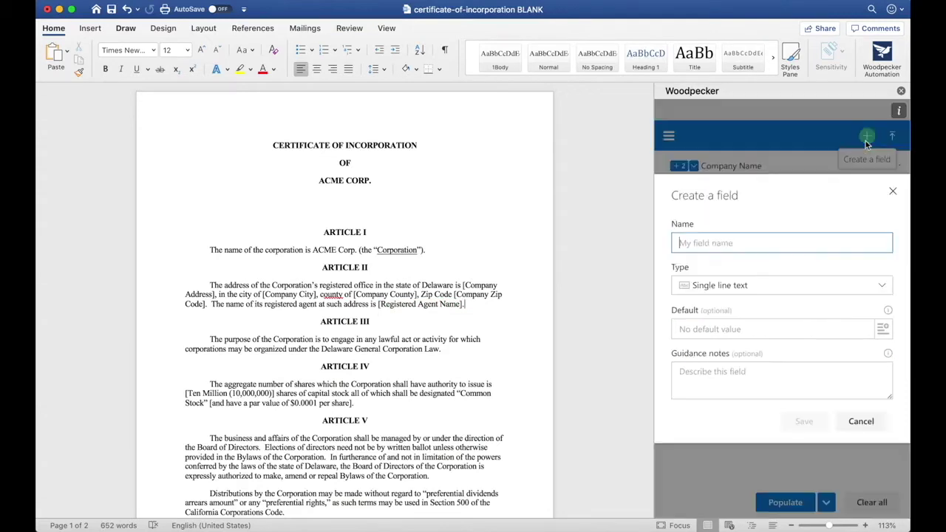
text(Re)
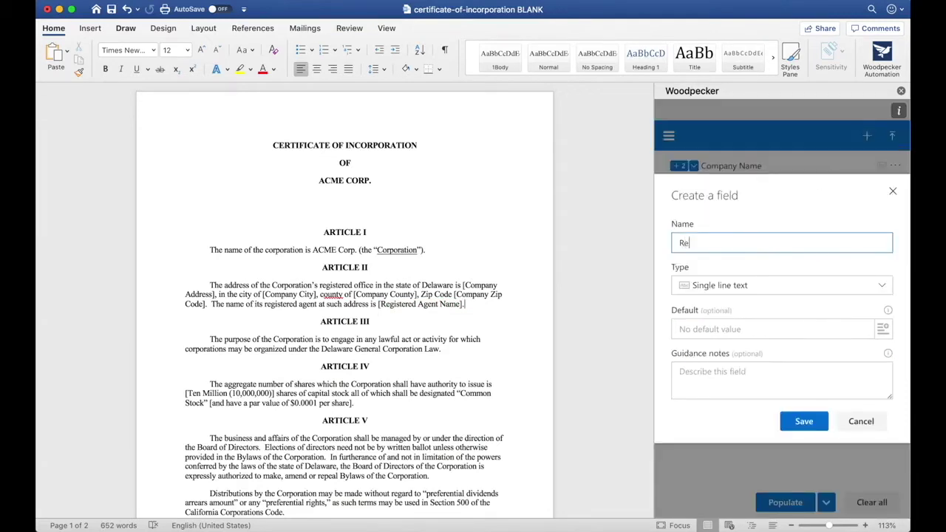
text(gistered Agent Name)
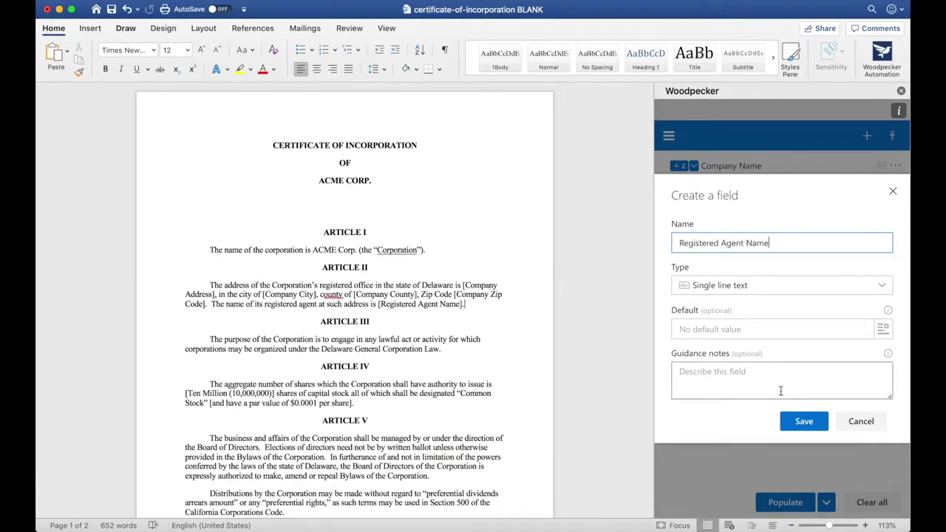
click(804, 421)
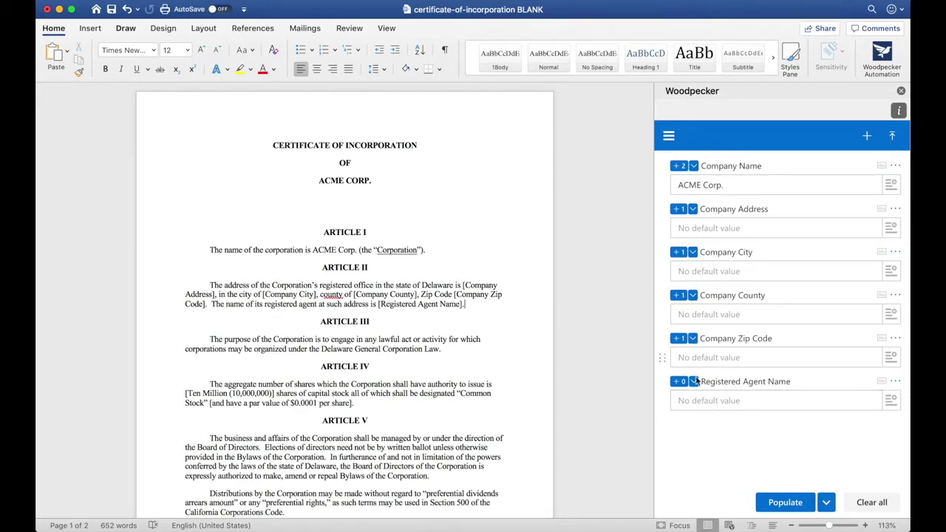
- Bulk-insert Registered Agent Name at '[Registered Agent Name]', then undo to restore the share-count placeholder
click(695, 383)
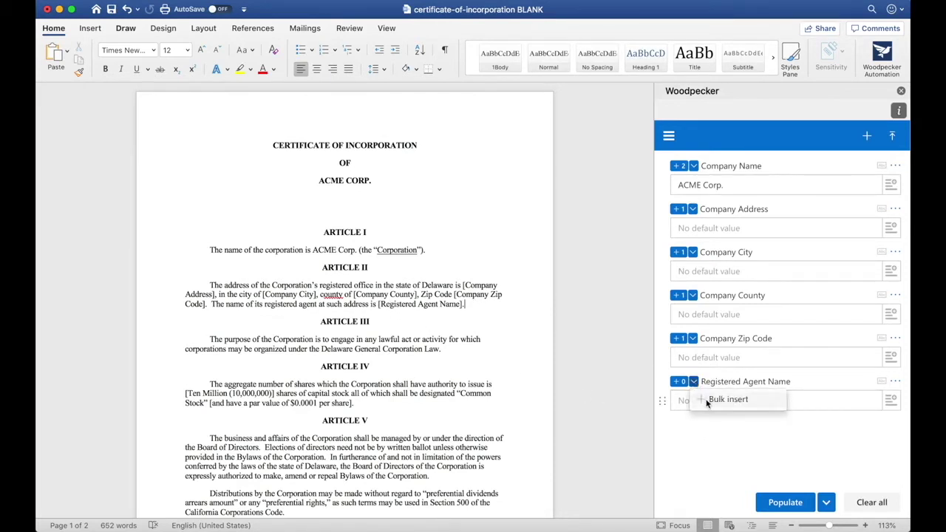
click(710, 399)
text([R)
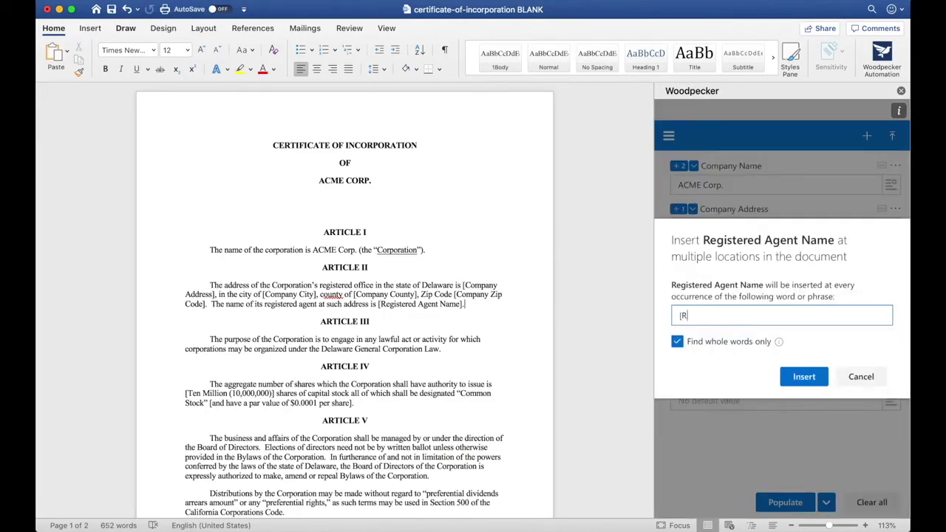
text(esi)
text(istere)
key(BackSpace)
key(BackSpace)
key(BackSpace)
key(BackSpace)
key(BackSpace)
key(BackSpace)
text(istered Agent Name)
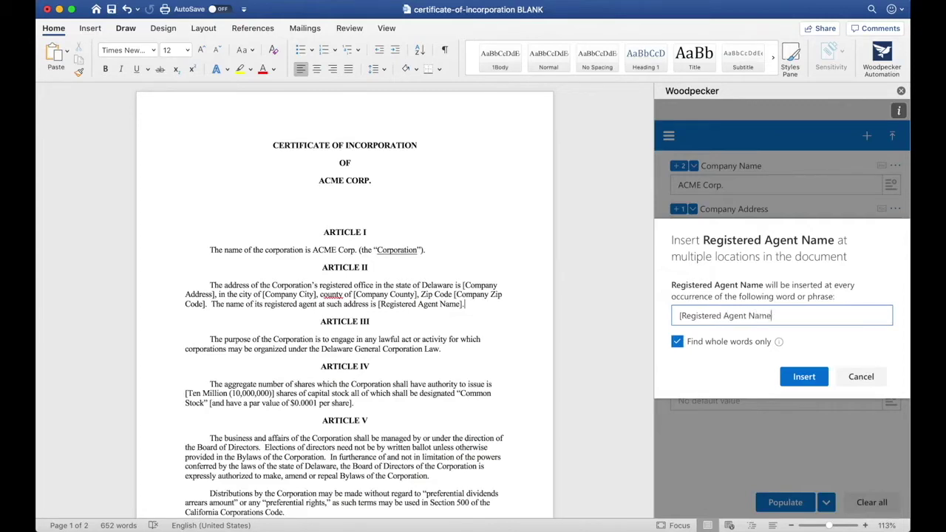
click(805, 377)
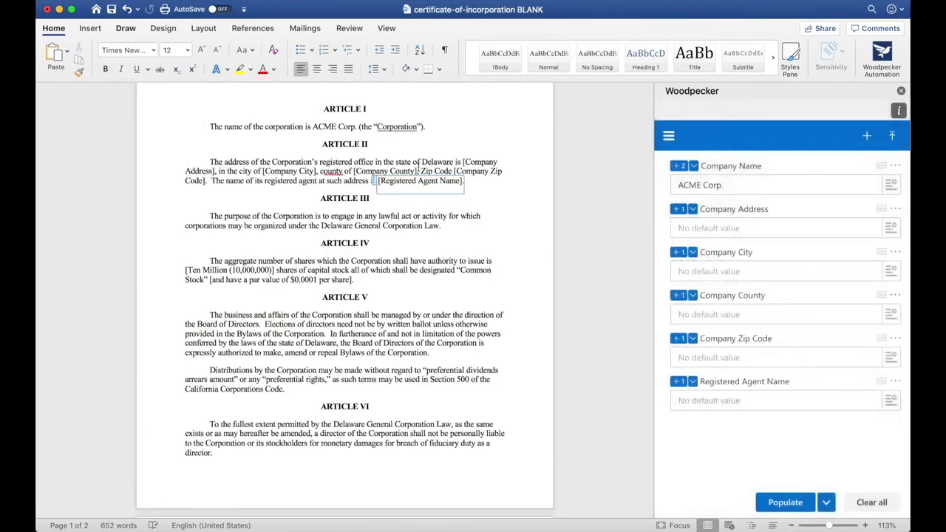
click(482, 189)
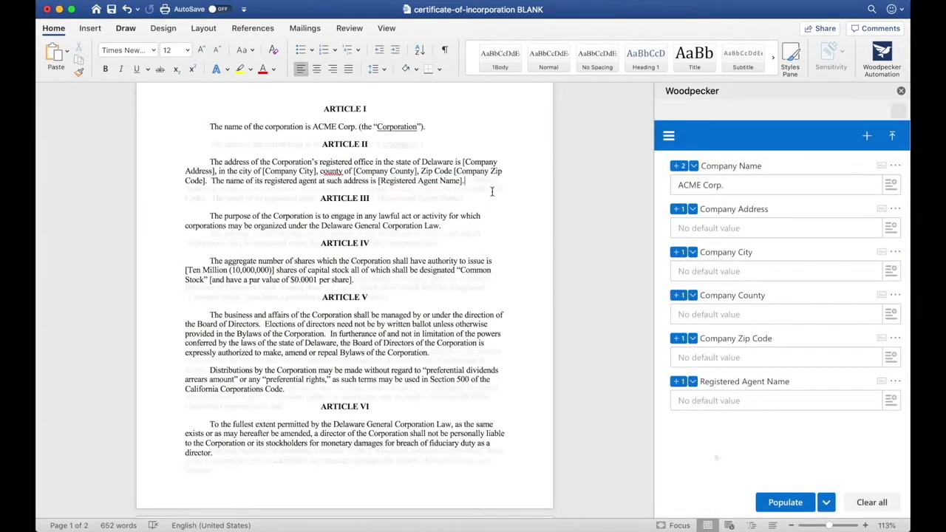
key(super+z)
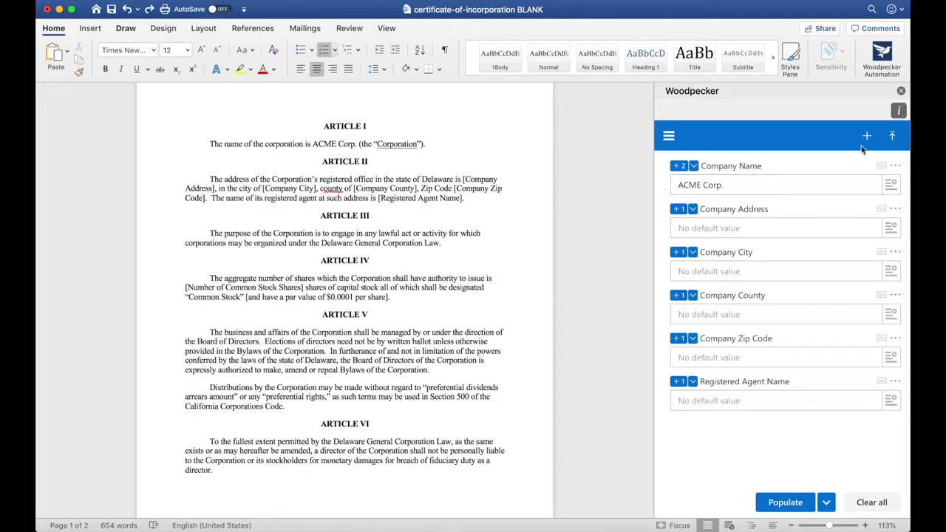
- Create a Number-type 'Number of Common Stock Shares' field and insert it over Article IV's placeholder
click(867, 136)
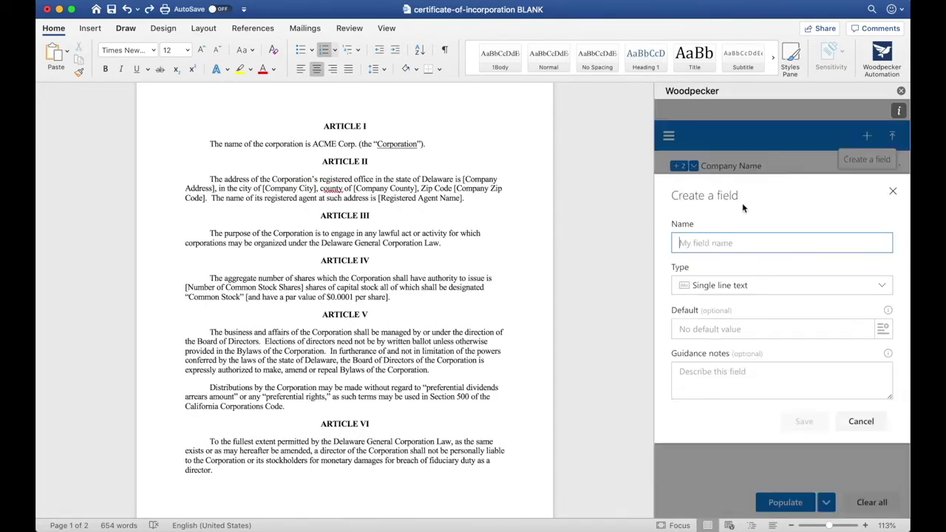
text(Number of Common Stock S)
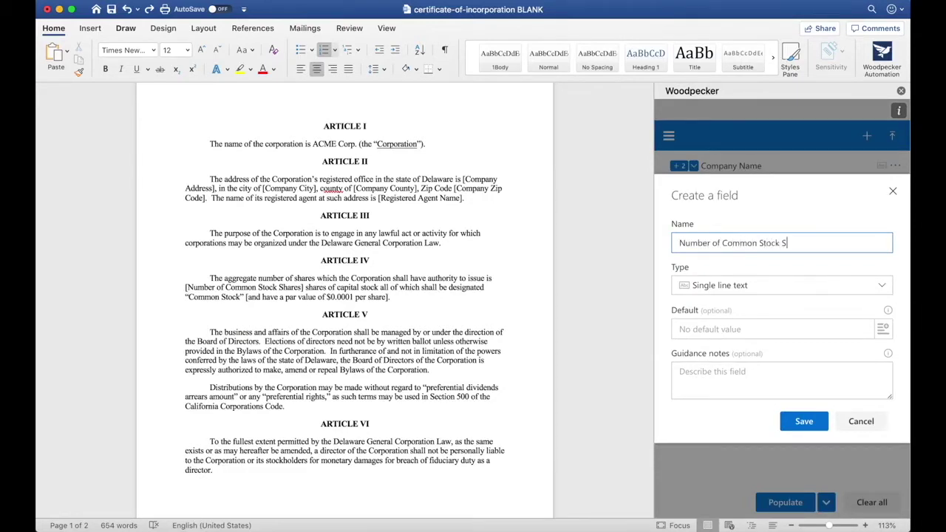
text(hares)
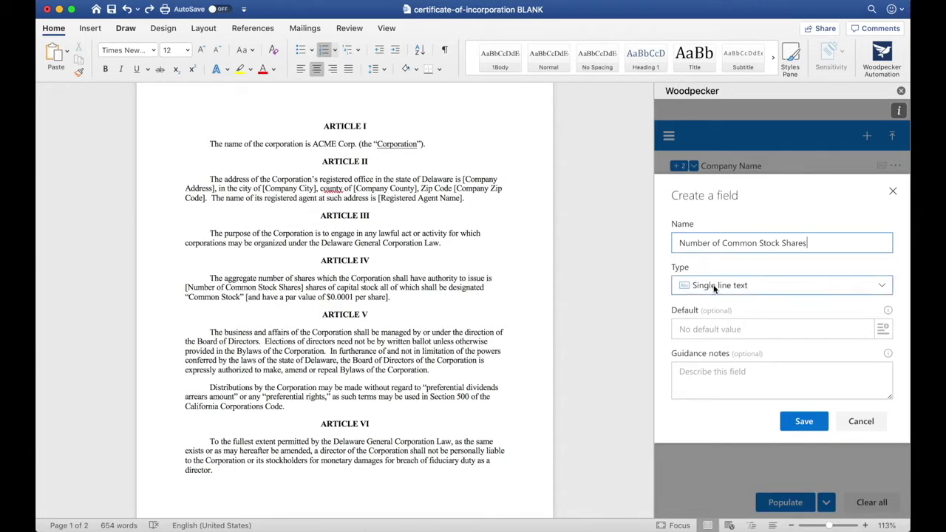
click(714, 289)
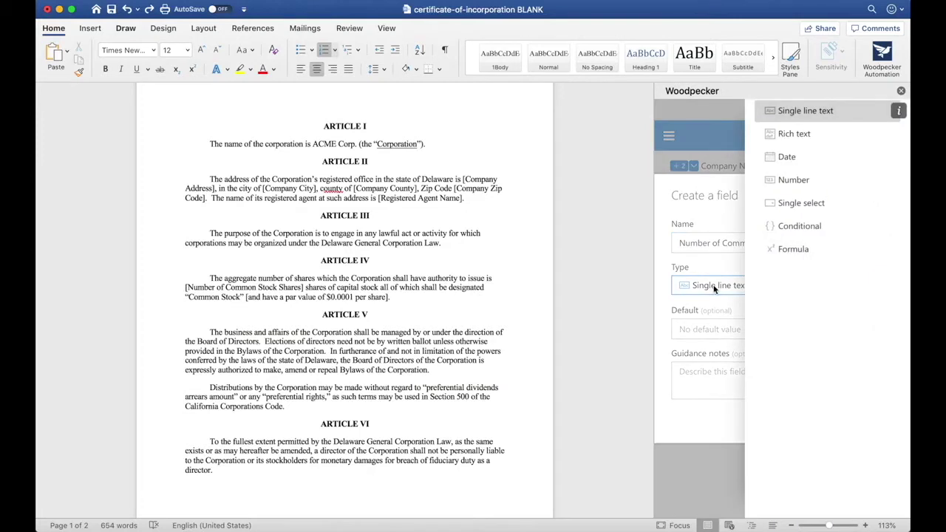
click(782, 181)
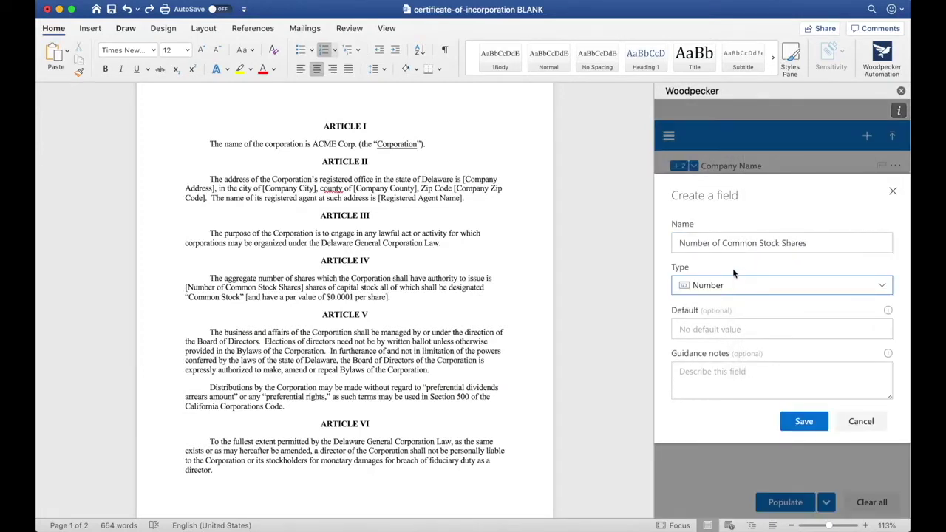
click(800, 422)
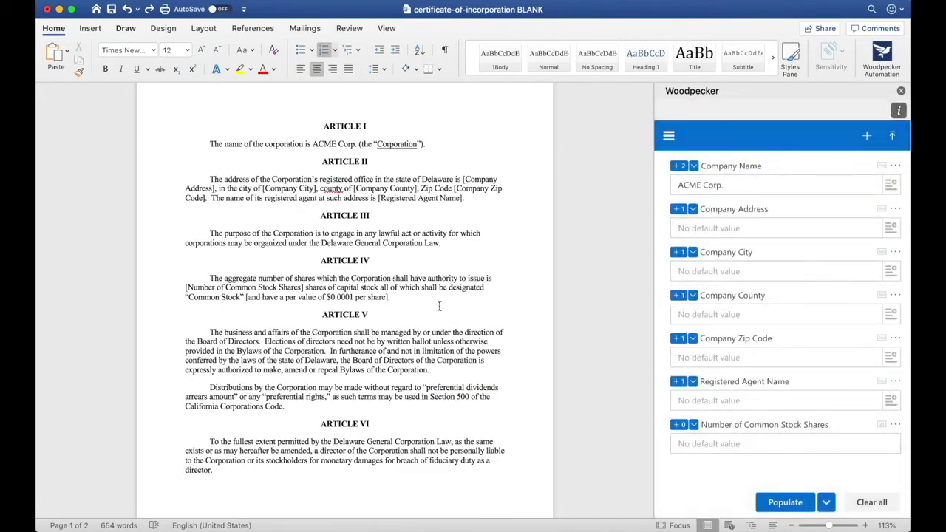
drag(184, 287, 304, 289)
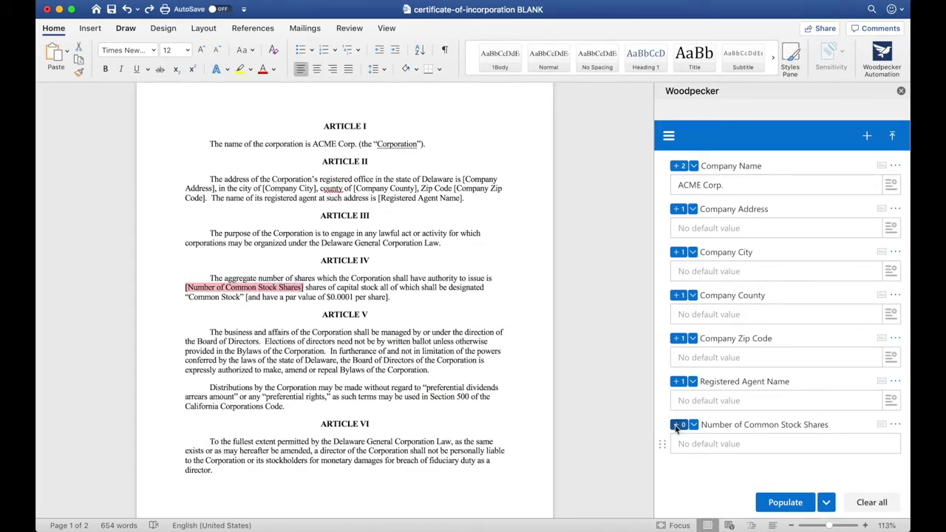
click(678, 424)
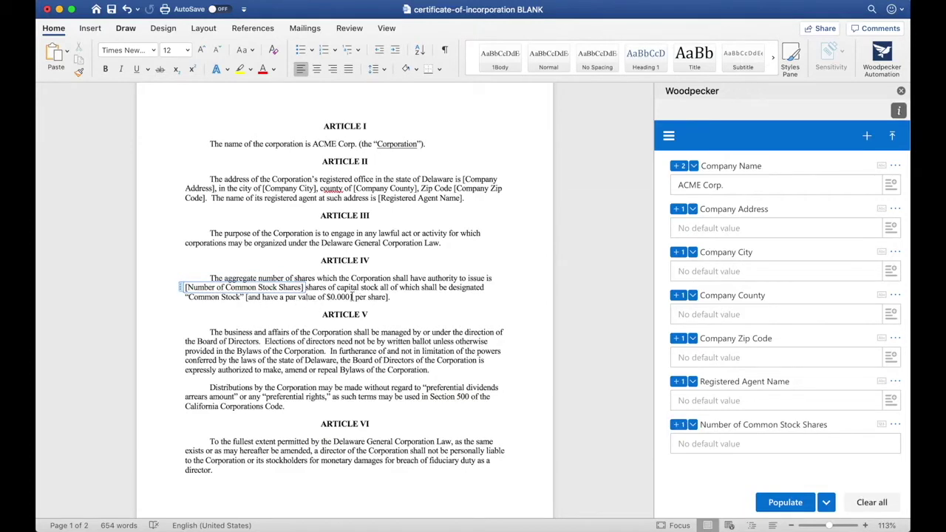
- Create a Par Value field and insert it in place of Article IV's 0.0001 par value
click(867, 135)
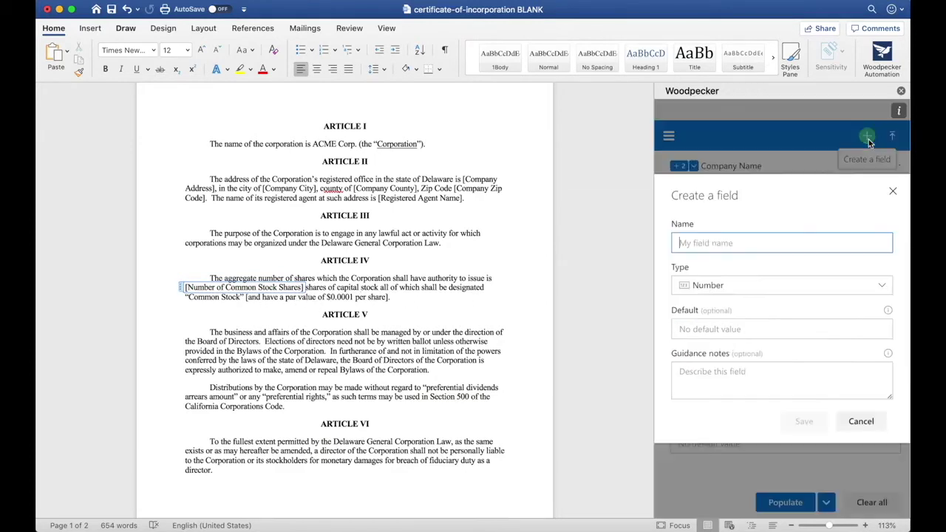
text(Par Value)
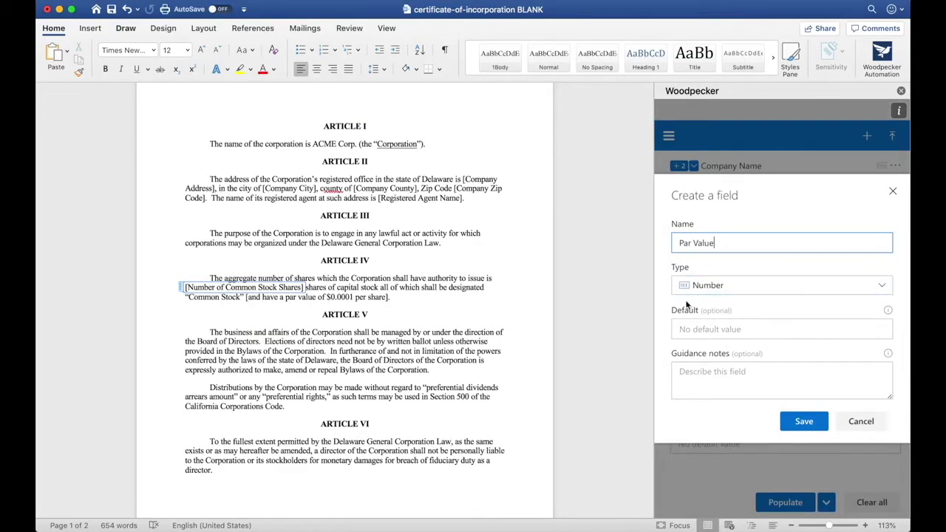
click(795, 422)
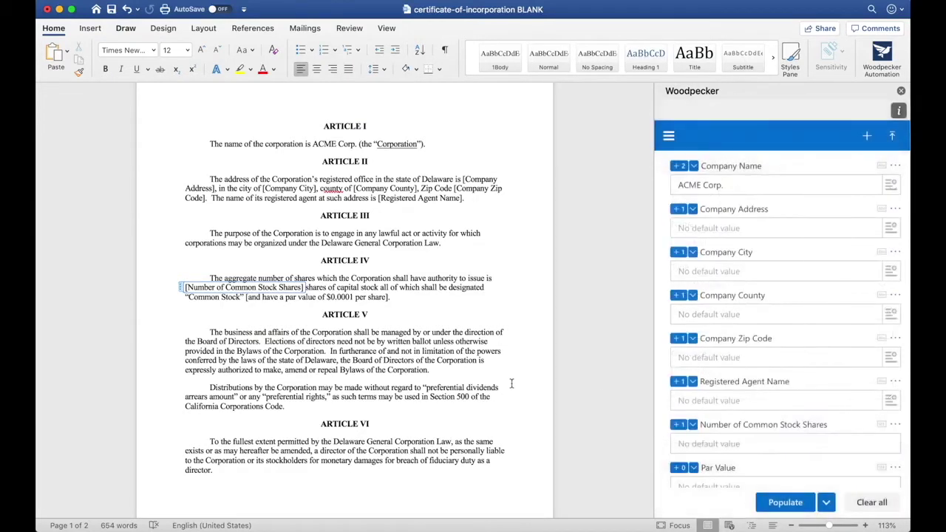
click(332, 296)
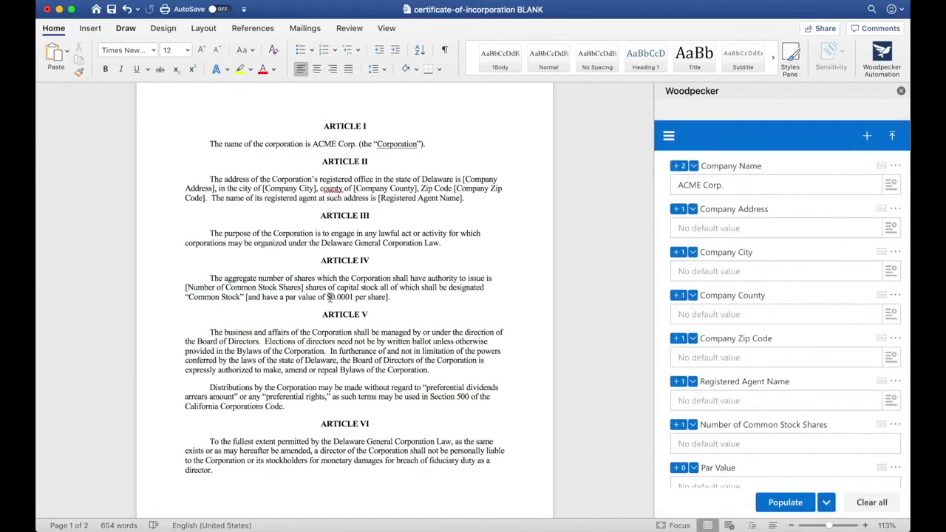
drag(329, 296, 344, 301)
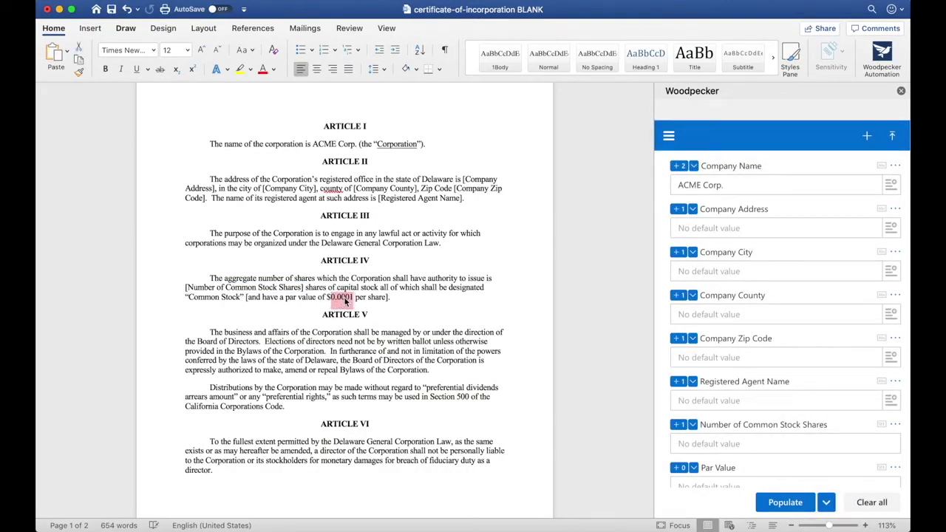
scroll(697, 434, down, 2)
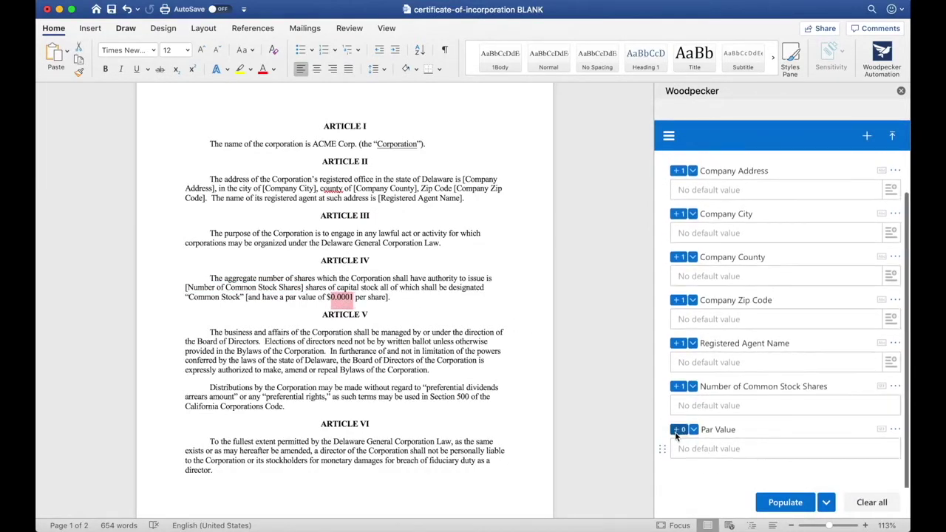
click(676, 432)
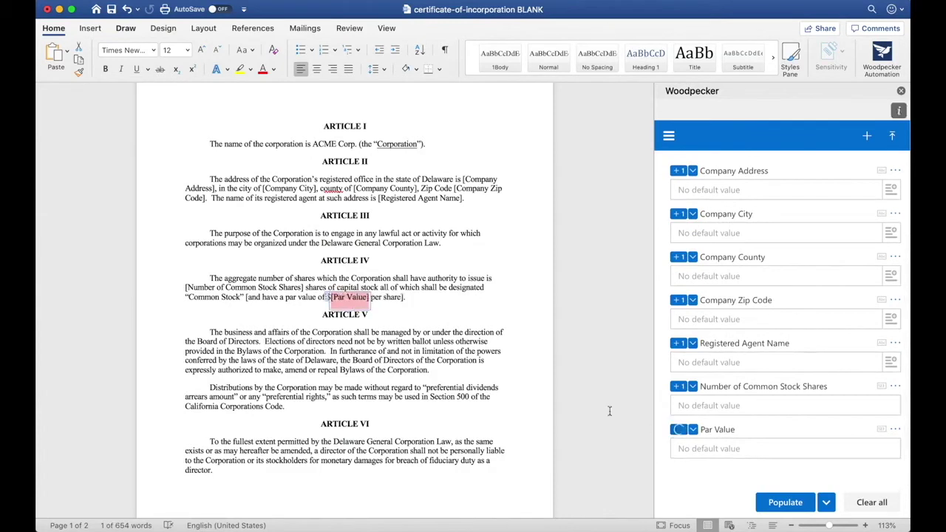
click(403, 298)
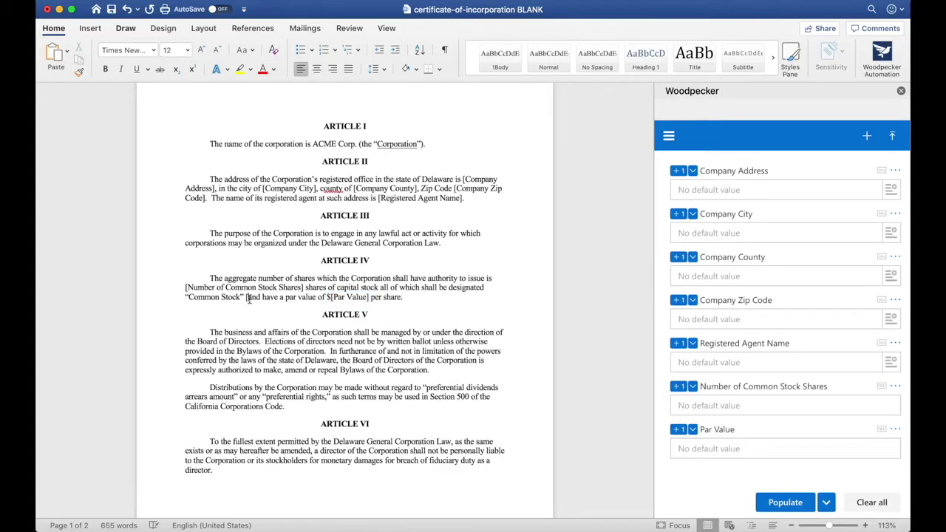
- Create a single-line text Incorporator Name field and insert it over Article VIII's [Incorporator Name]
scroll(531, 333, down, 5)
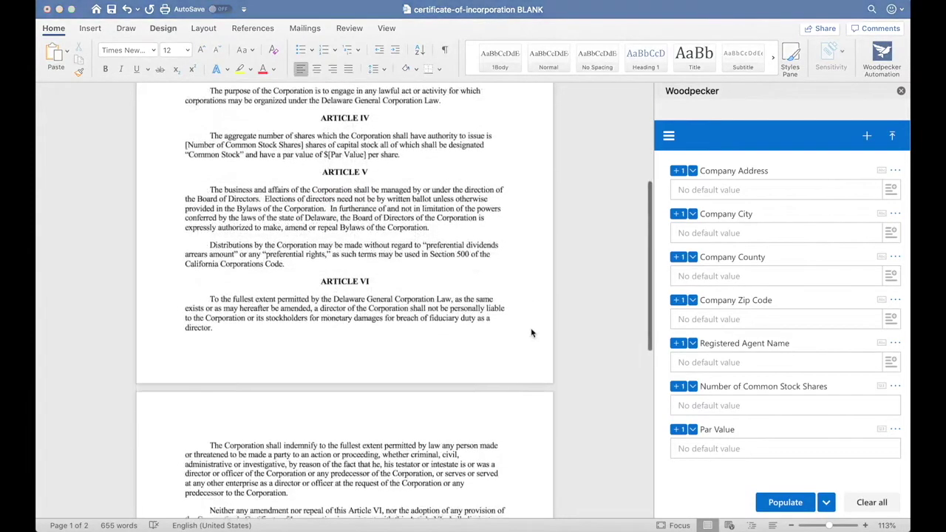
scroll(531, 334, down, 15)
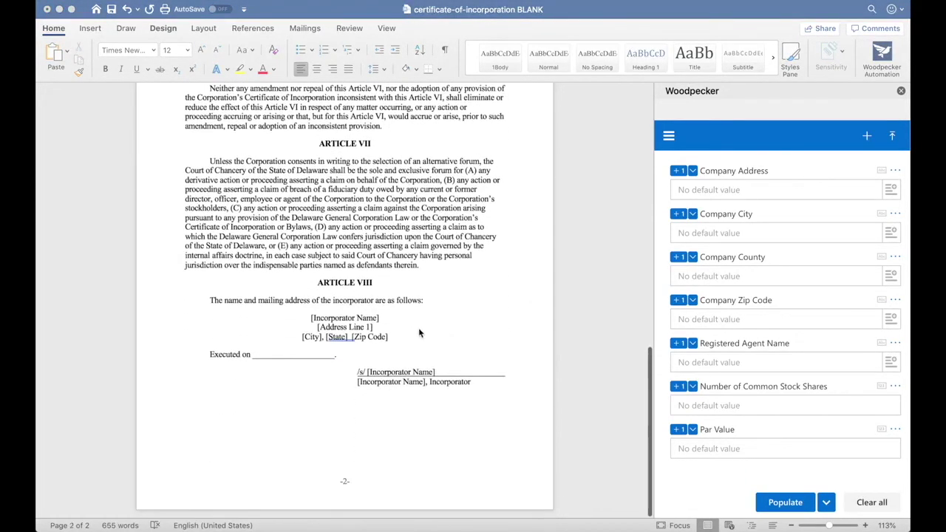
scroll(432, 325, down, 1)
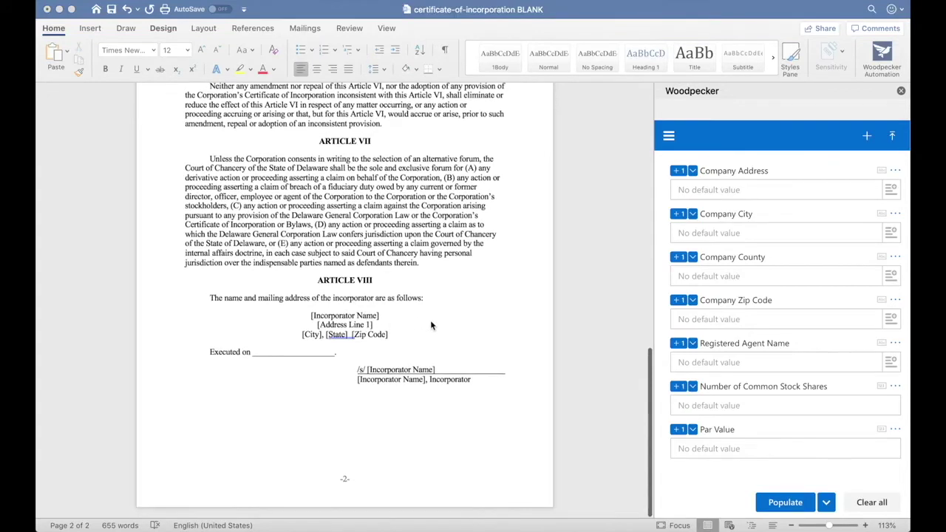
click(868, 138)
text(Inc)
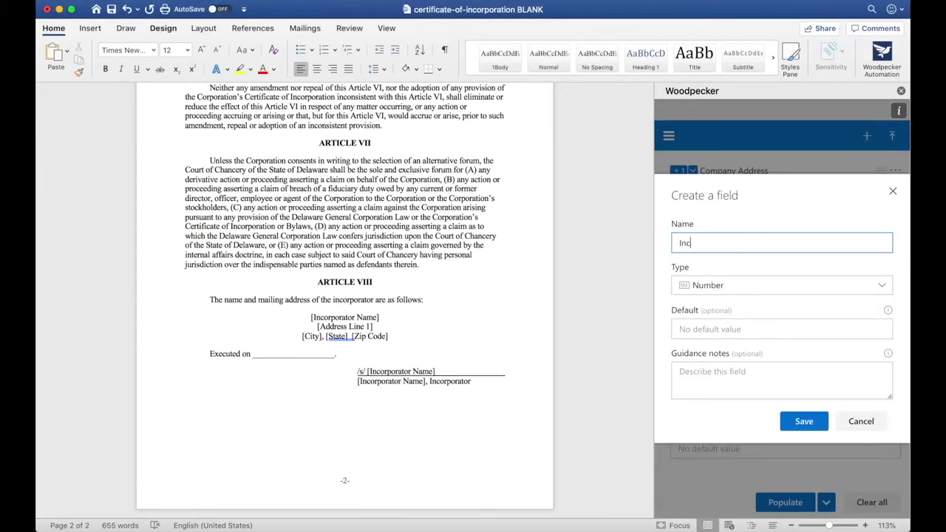
text(orporator Name)
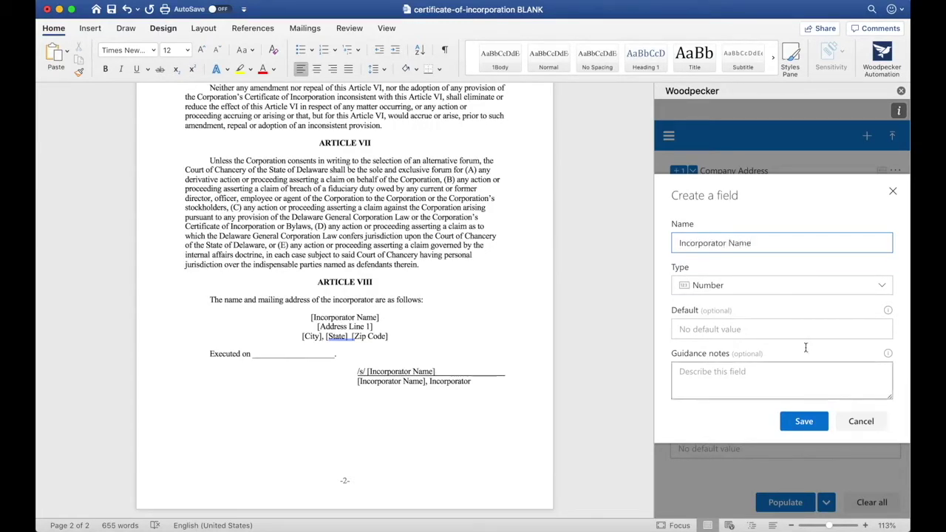
click(803, 285)
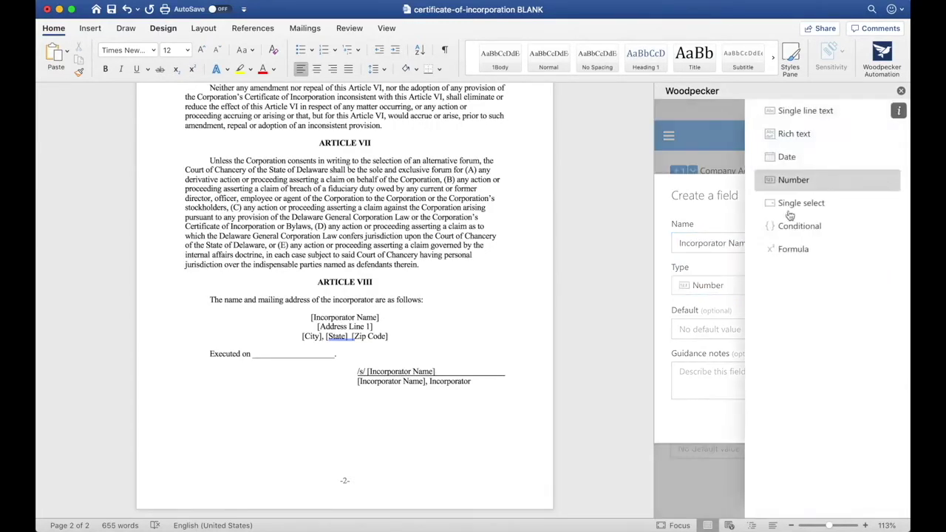
click(805, 111)
click(798, 421)
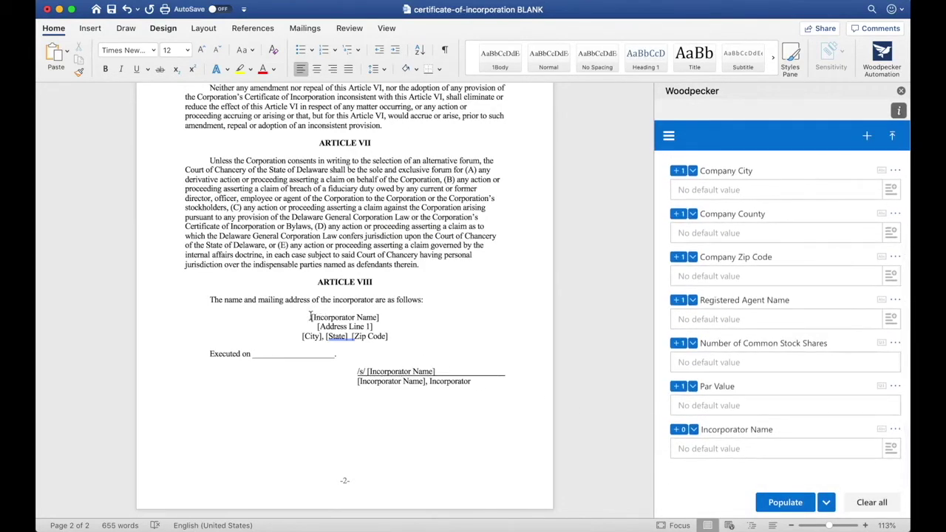
drag(311, 317, 380, 317)
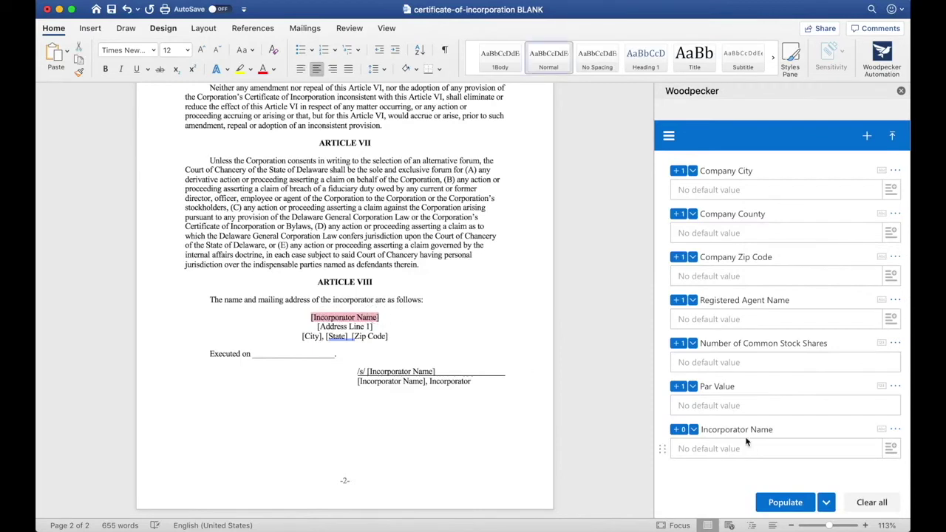
click(678, 430)
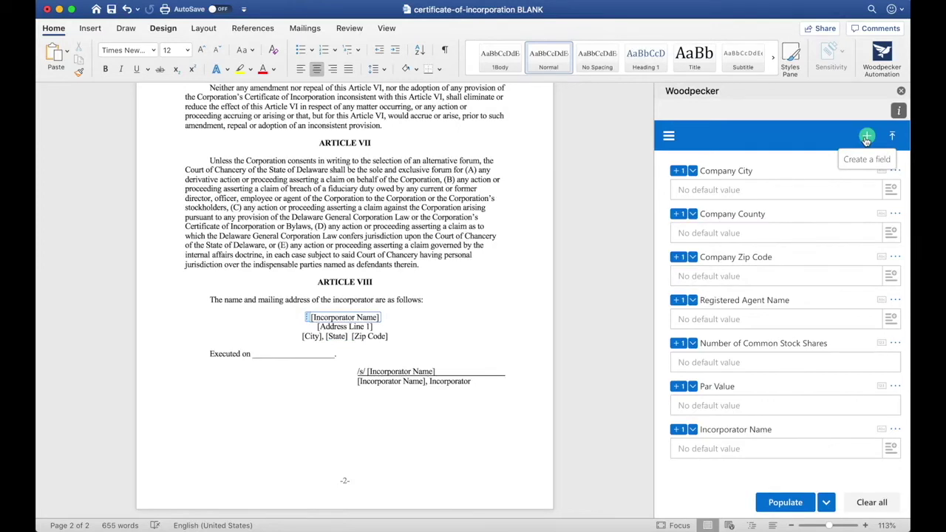
- Create an Incorporator Address field and bulk-insert it over '[Address Line 1]'
click(867, 138)
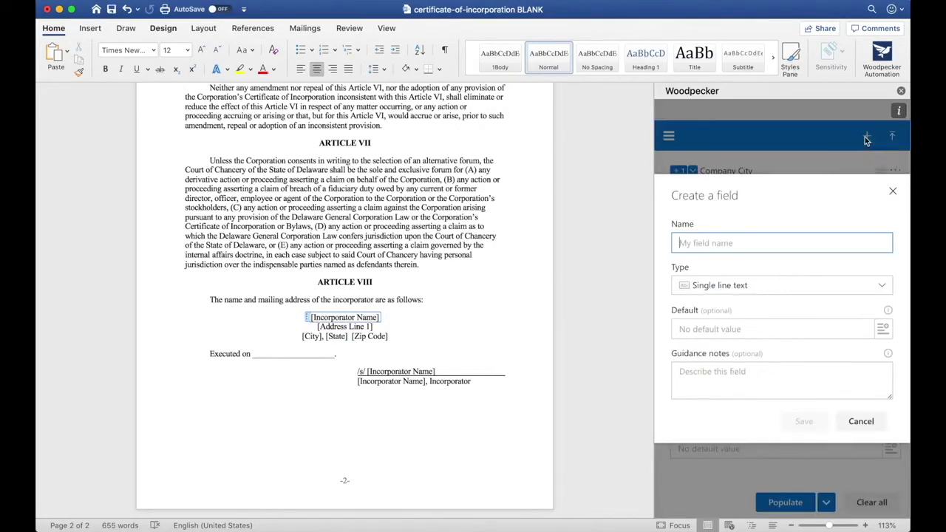
text(Inc)
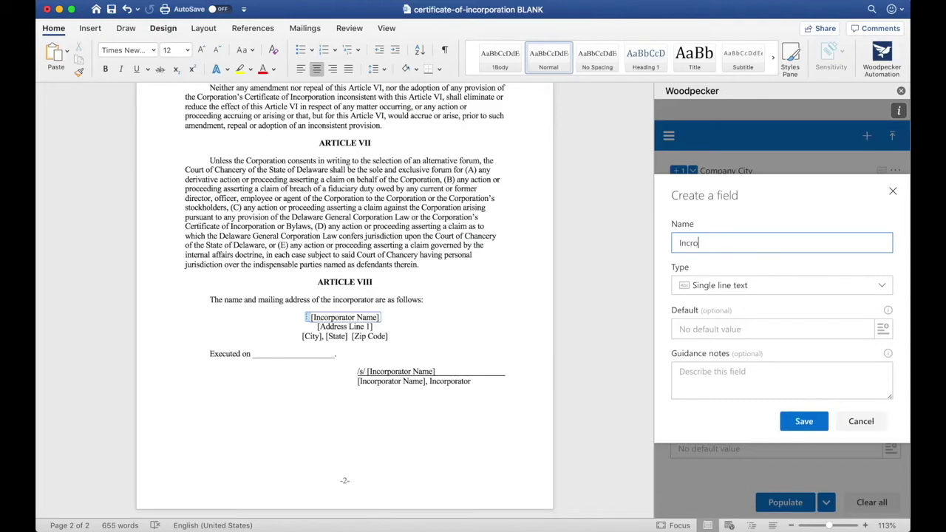
text(orporator Address)
click(804, 421)
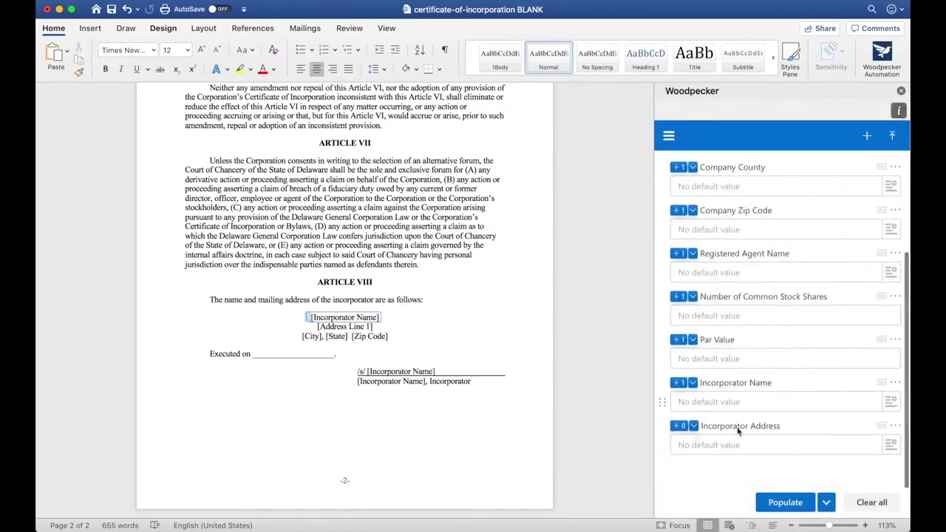
click(695, 436)
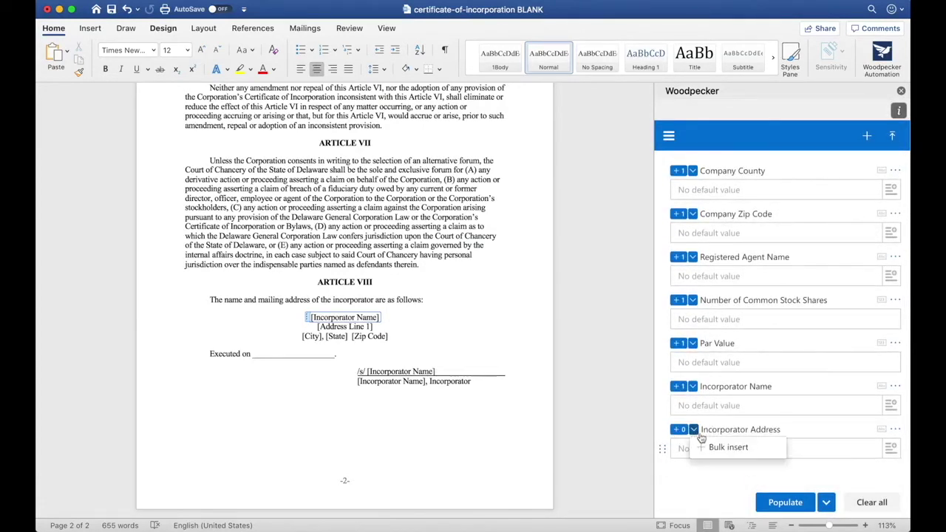
click(711, 449)
text([)
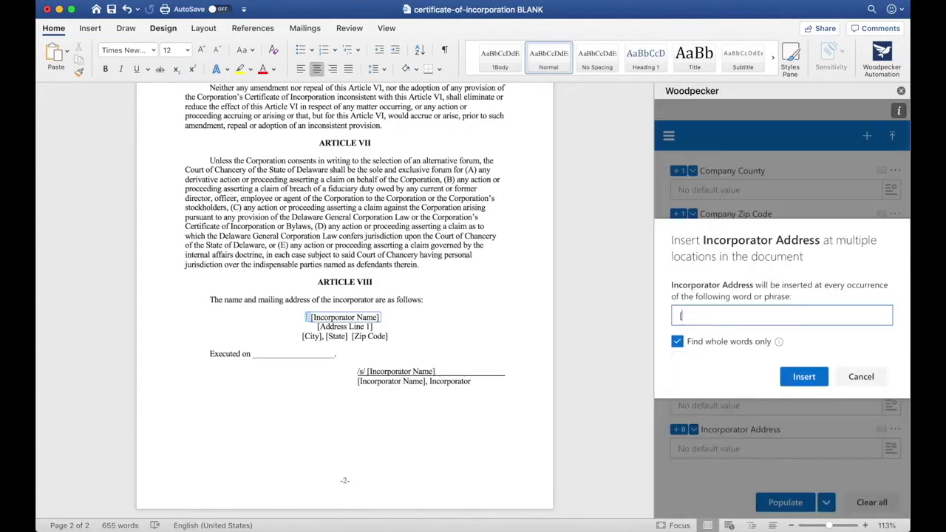
text(Address Line 1)
click(788, 376)
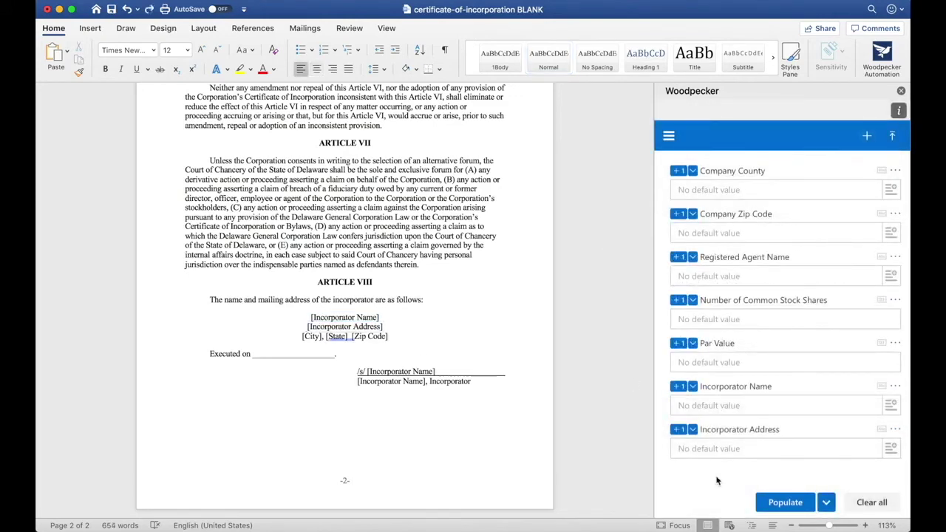
click(867, 137)
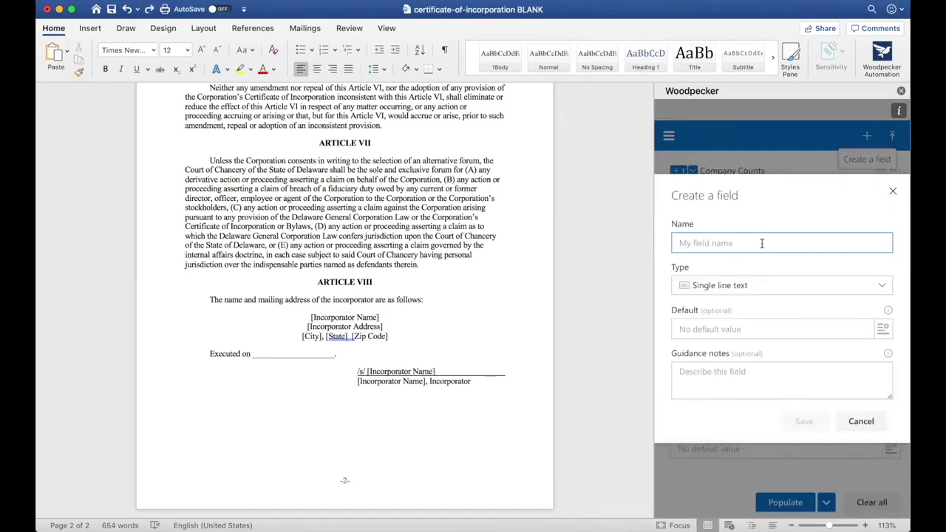
- Create a City field and bulk-insert it over the [City] placeholder
text(City)
click(805, 421)
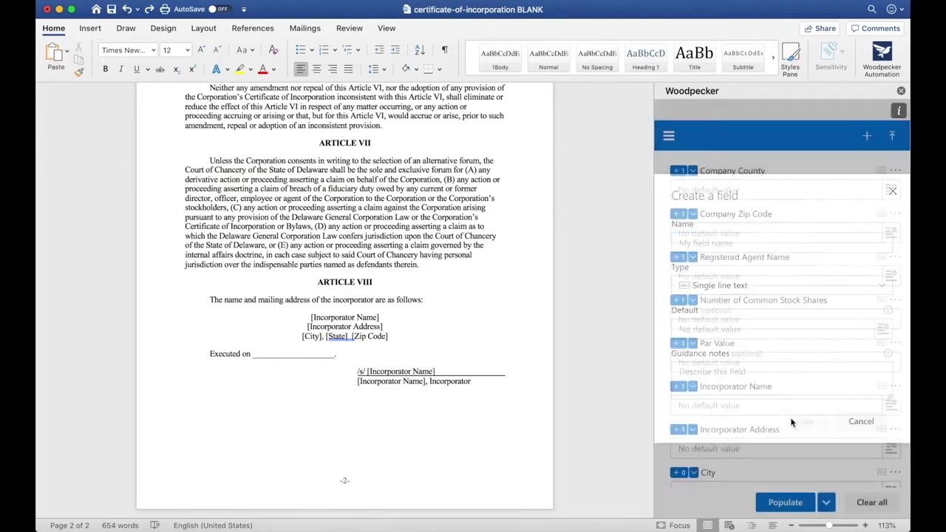
click(694, 429)
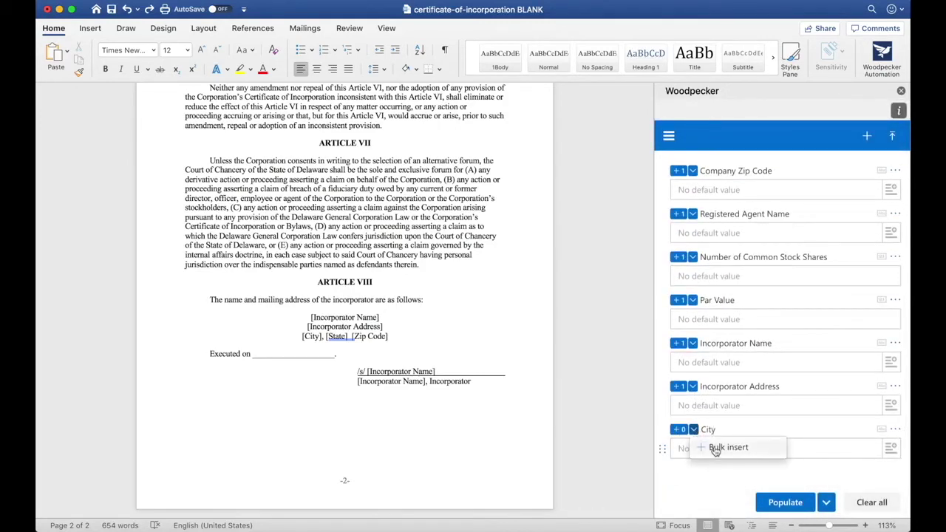
click(713, 449)
text([City)
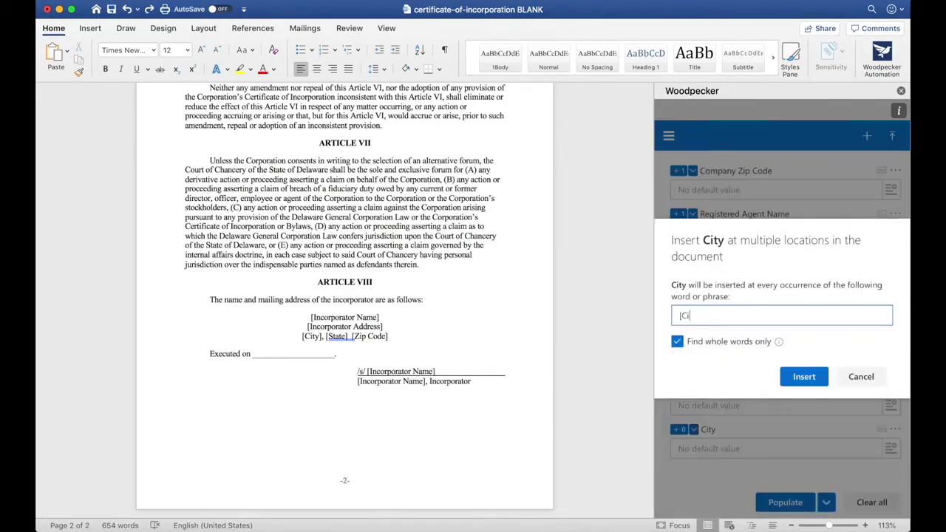
click(797, 378)
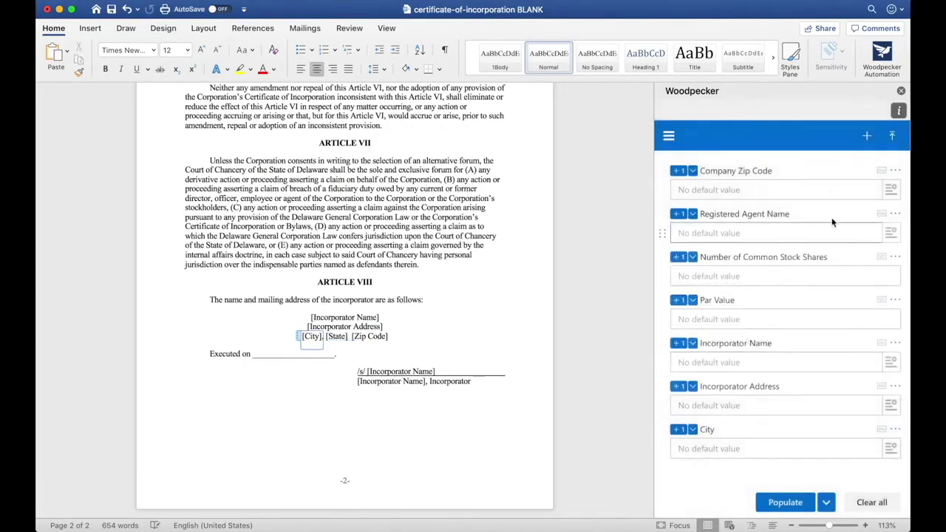
- Create a State field and bulk-insert it over the [State] placeholder
click(868, 136)
text(State)
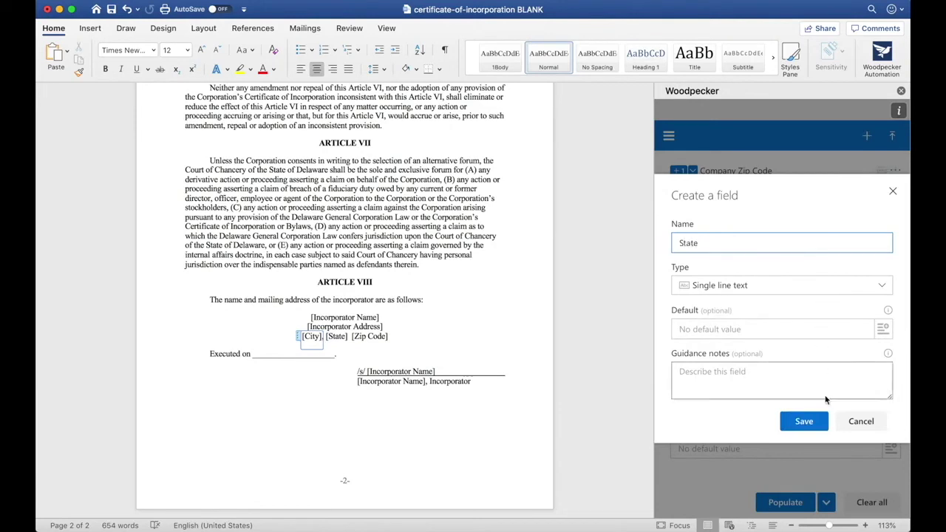
click(804, 422)
click(693, 427)
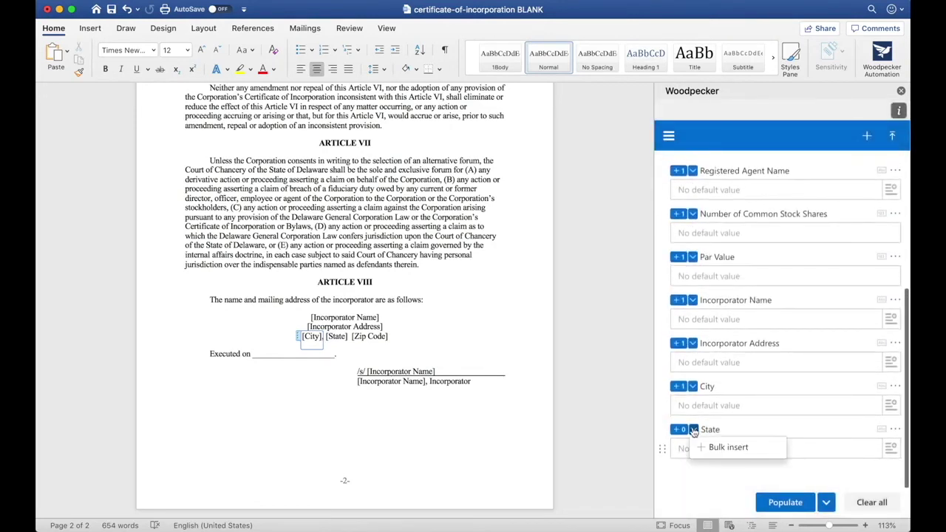
click(714, 449)
text([State)
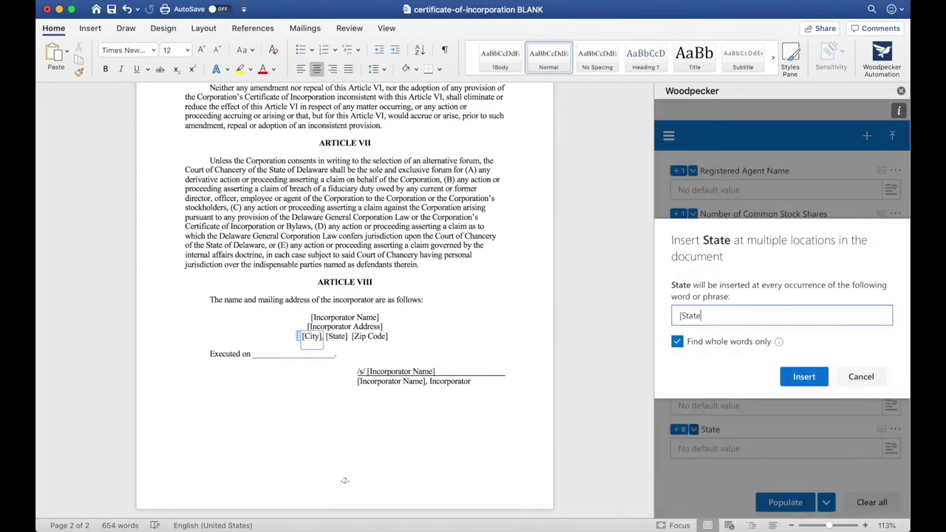
text(])
click(804, 379)
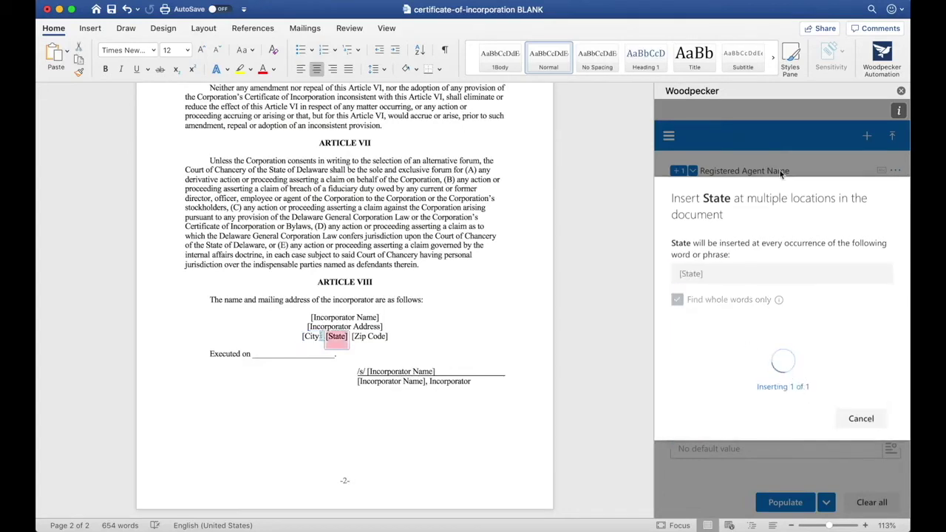
- Create a Zip Code field and bulk-insert it over the [Zip Code] placeholder
click(863, 136)
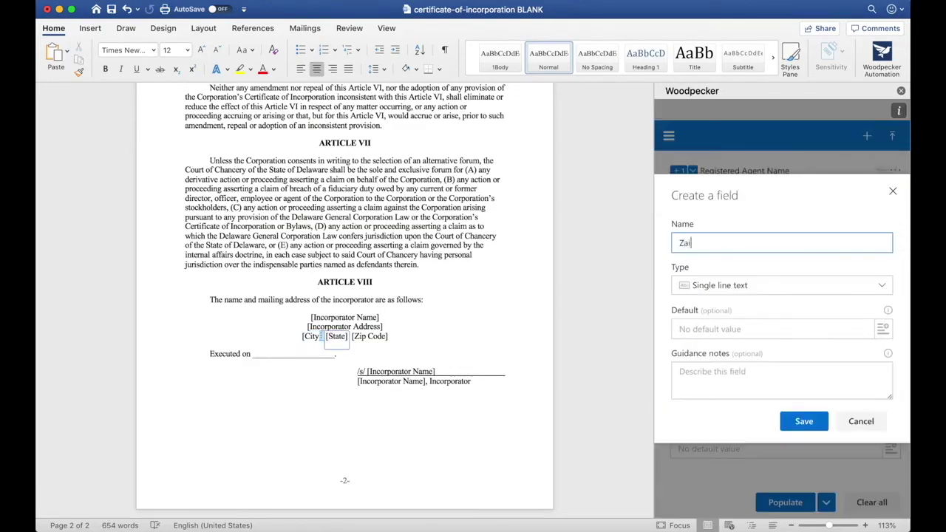
text(Za)
key(BackSpace)
text(ip Code)
click(805, 421)
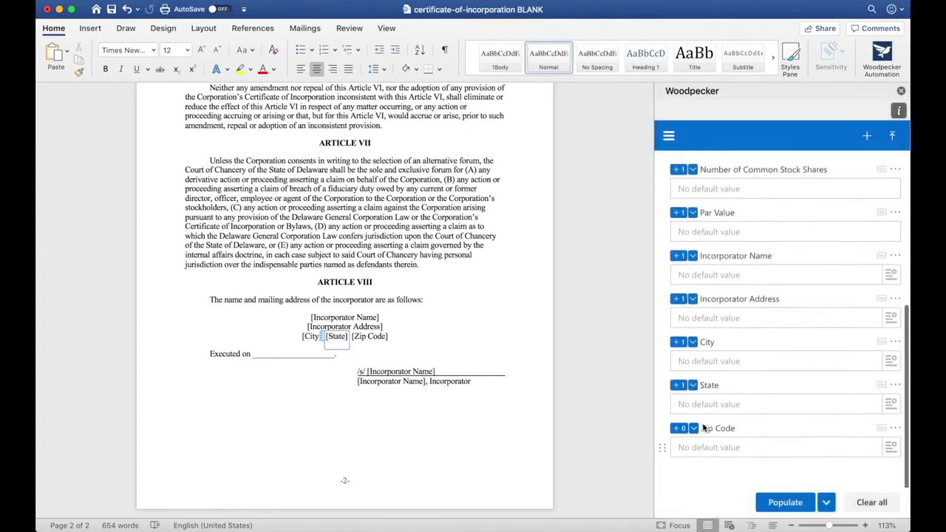
click(714, 448)
text([Z)
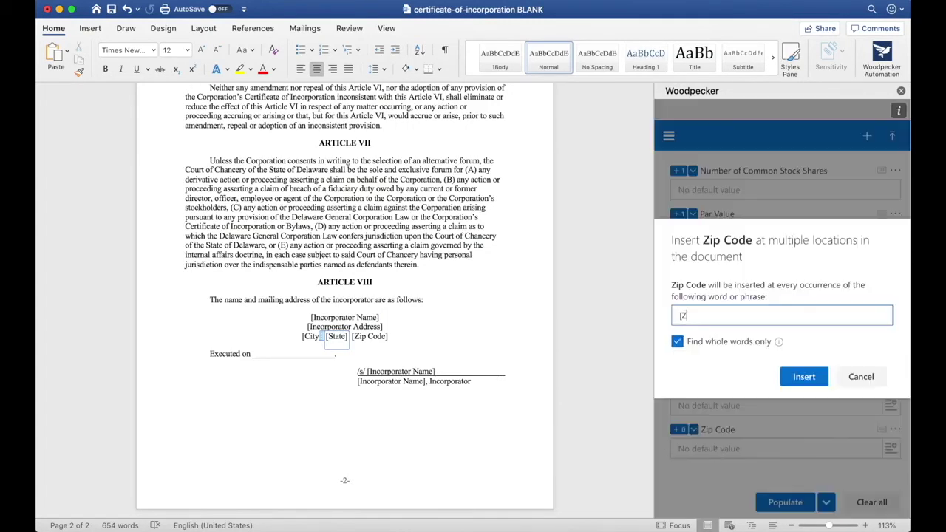
text(ip Code)
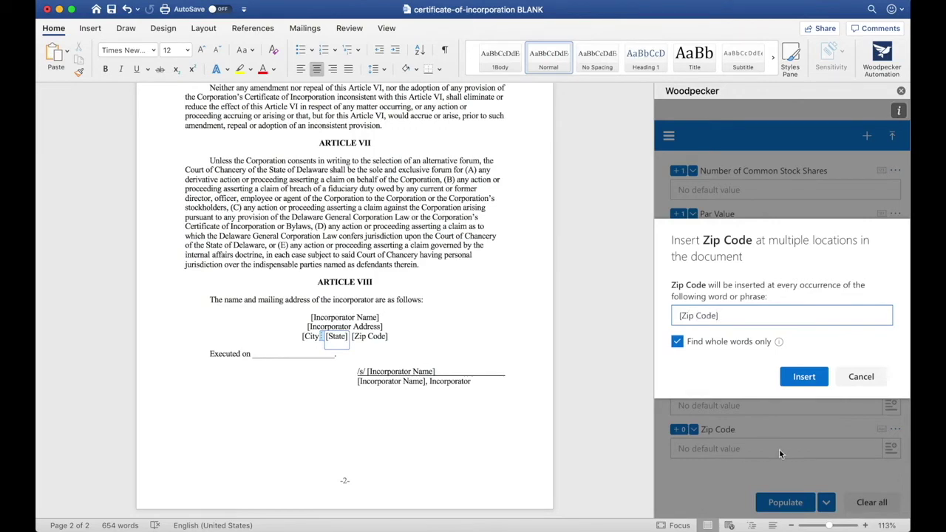
click(805, 378)
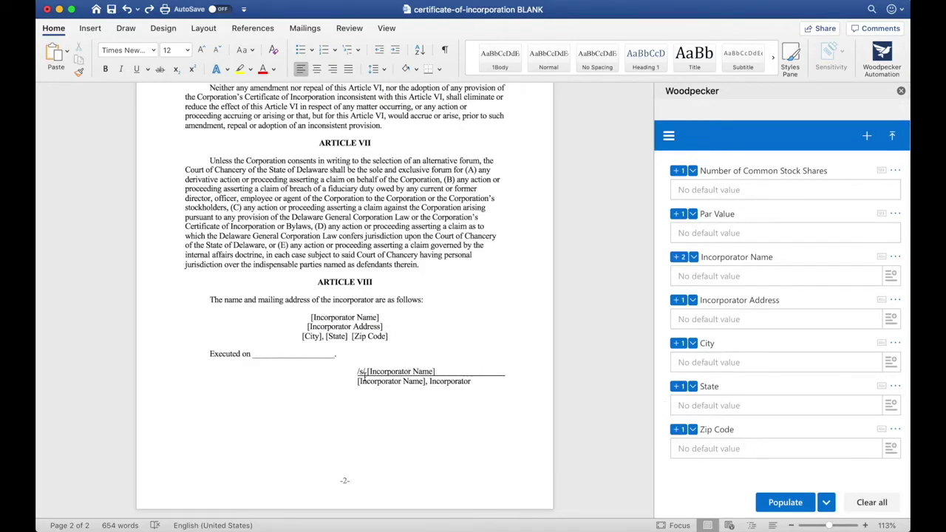
- Link both [Incorporator Name] placeholders on the Article VIII signature lines to the Incorporator Name field
drag(368, 373, 436, 373)
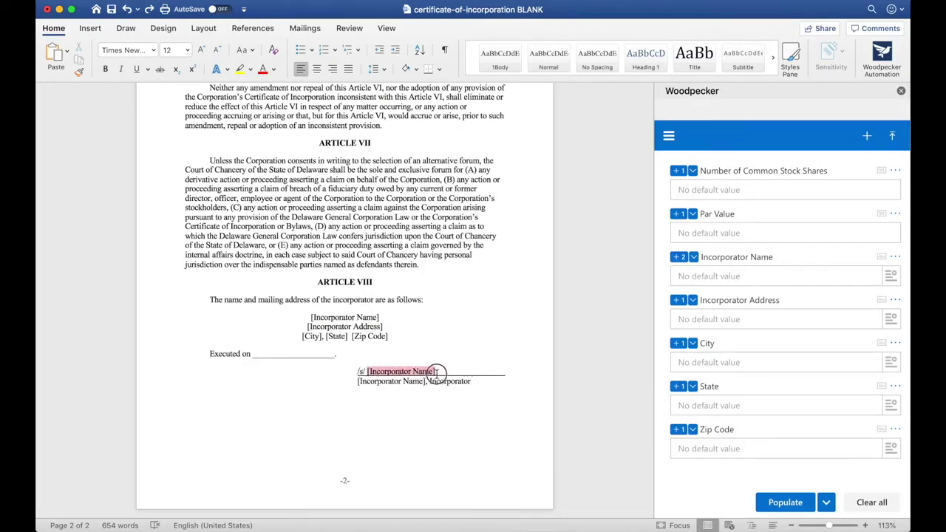
click(678, 258)
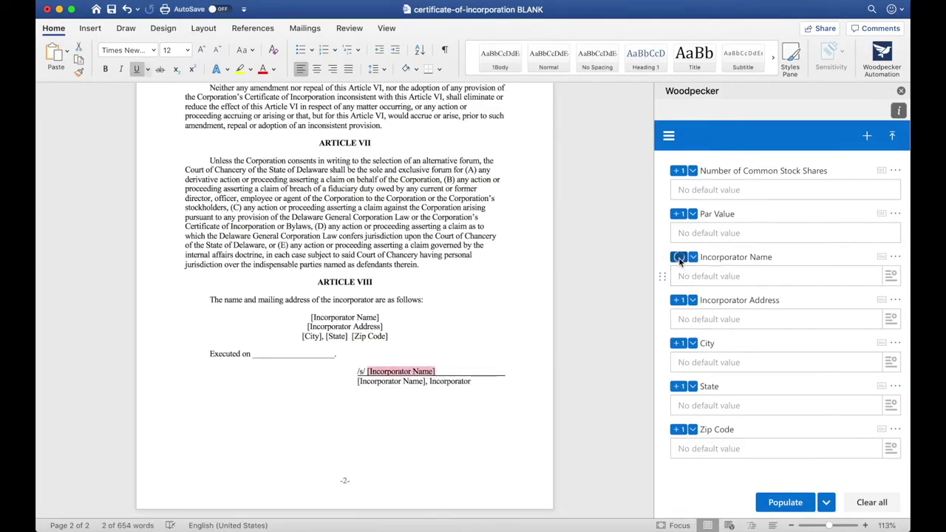
drag(360, 382, 427, 382)
click(679, 256)
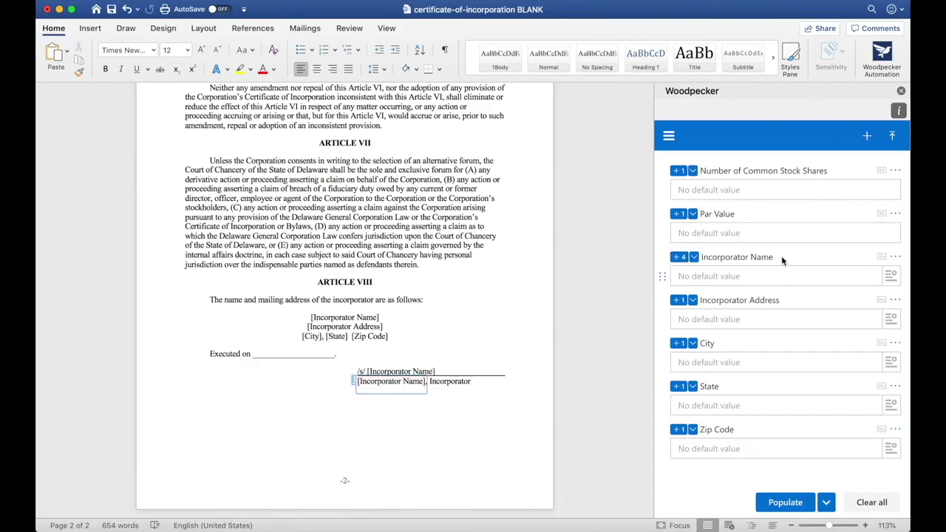
scroll(484, 329, up, 15)
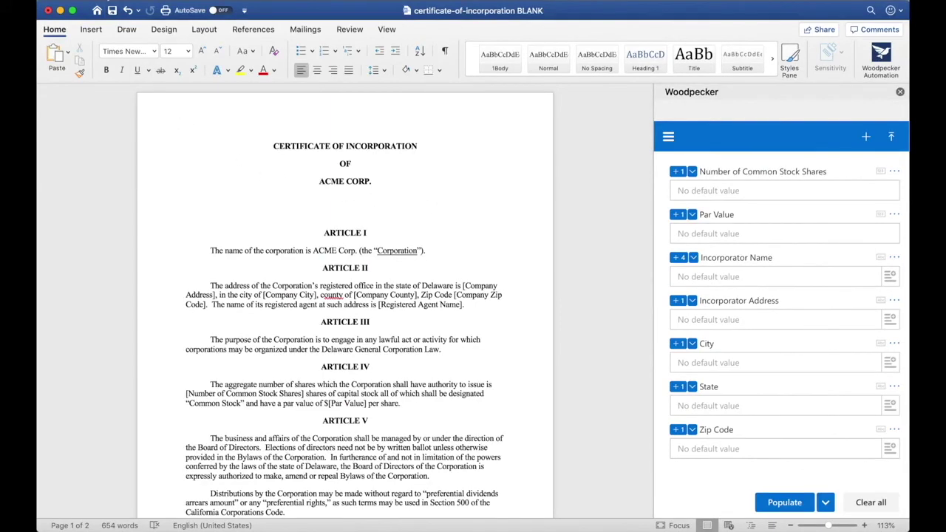
- Save a copy of the certificate with Save As, replacing BLANK in the file name with 'template'
click(111, 3)
click(129, 84)
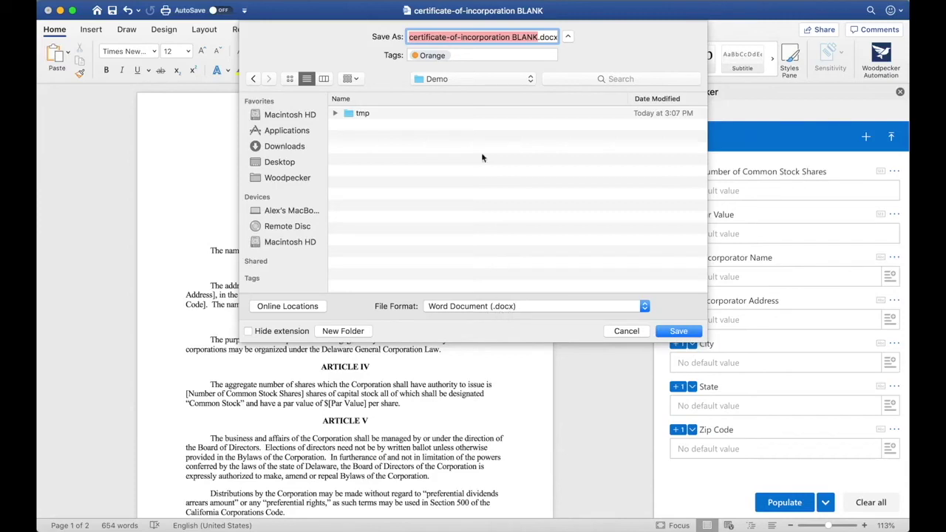
double_click(521, 37)
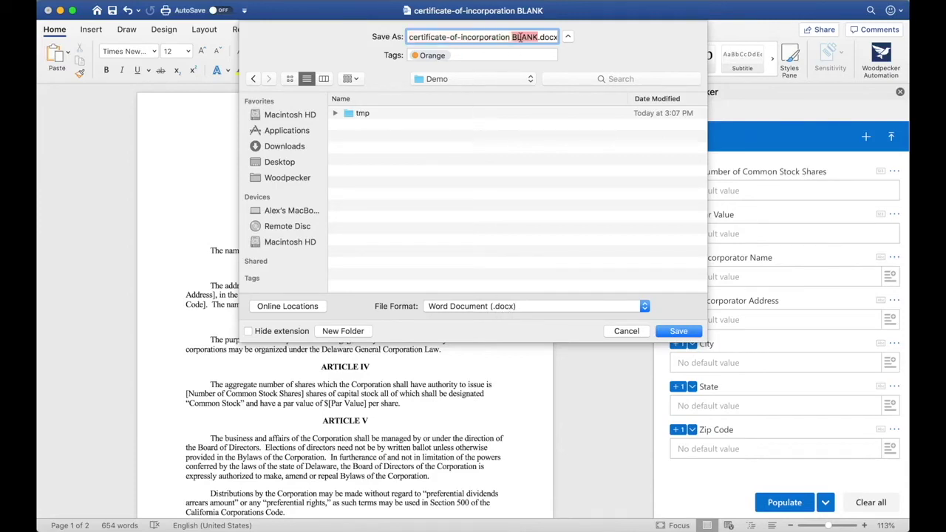
text(template)
key(Return)
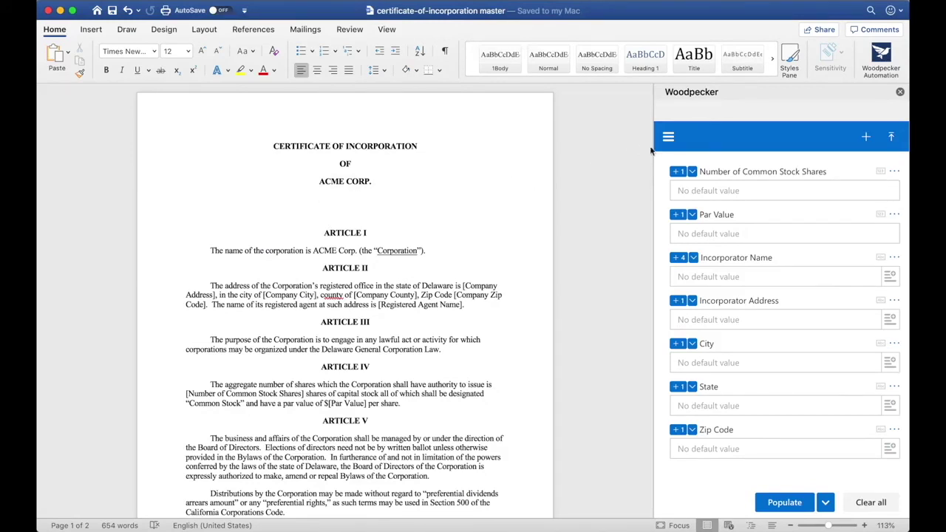
- Add the open certificate to the Woodpecker collection using Collection > Add document > Add current
click(668, 137)
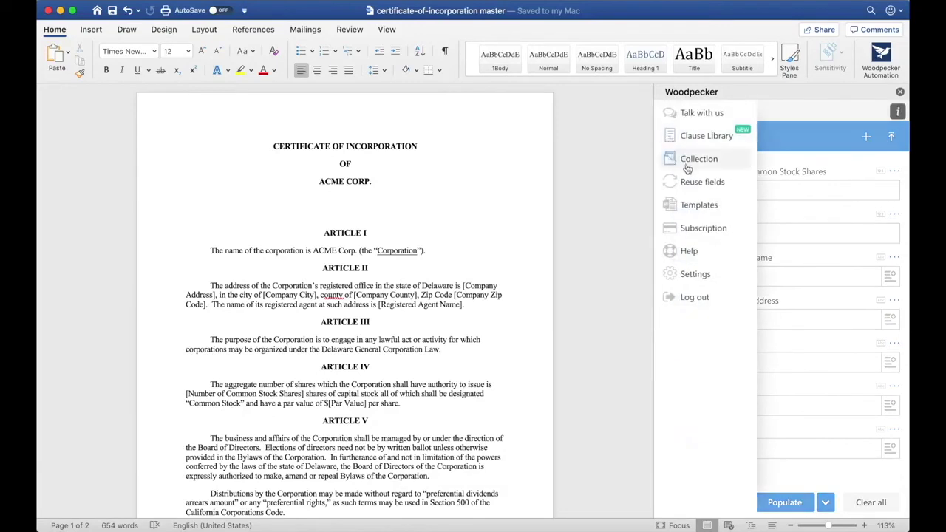
click(687, 161)
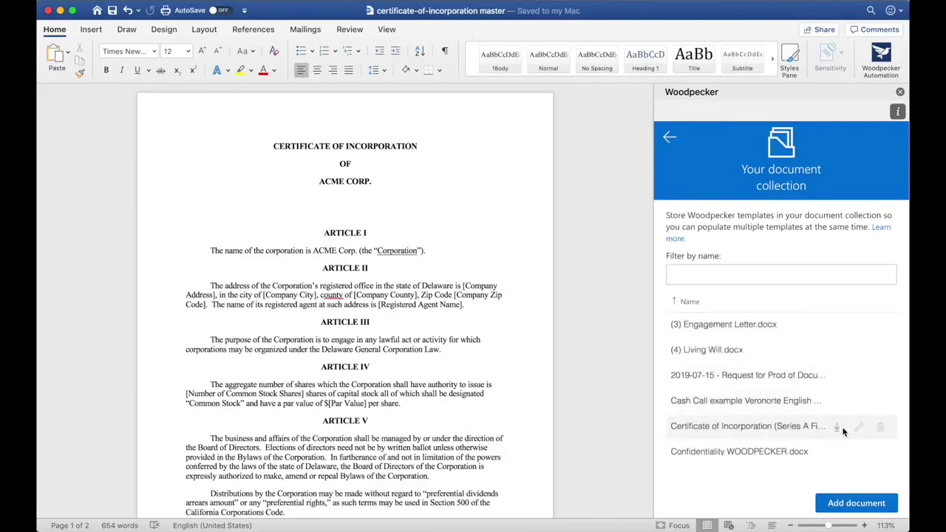
click(837, 508)
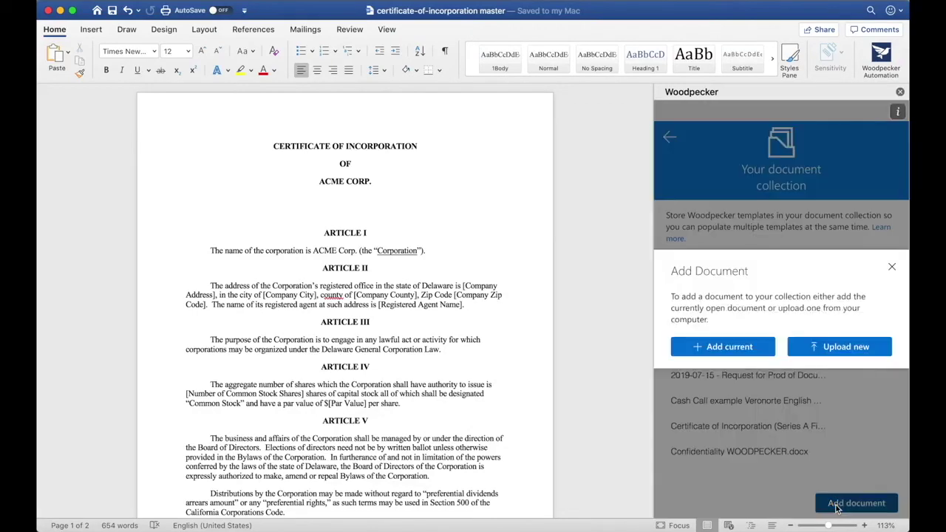
click(766, 351)
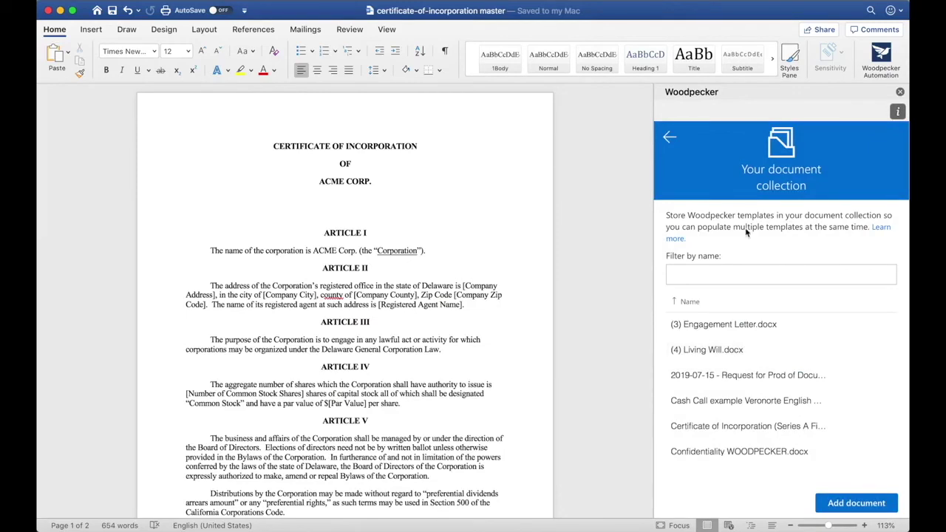
- Enter '123 Main St.' as the company address, then choose Populate Multiple from the populate options
click(673, 143)
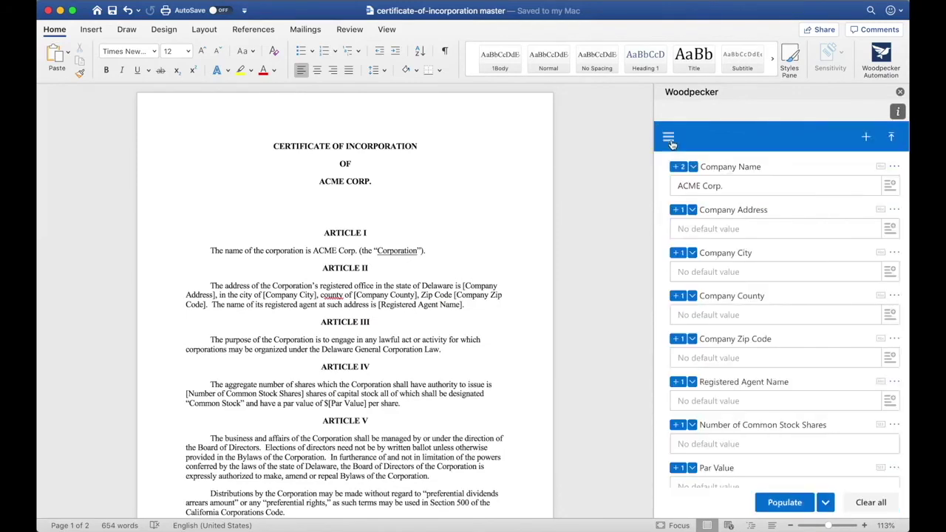
click(777, 228)
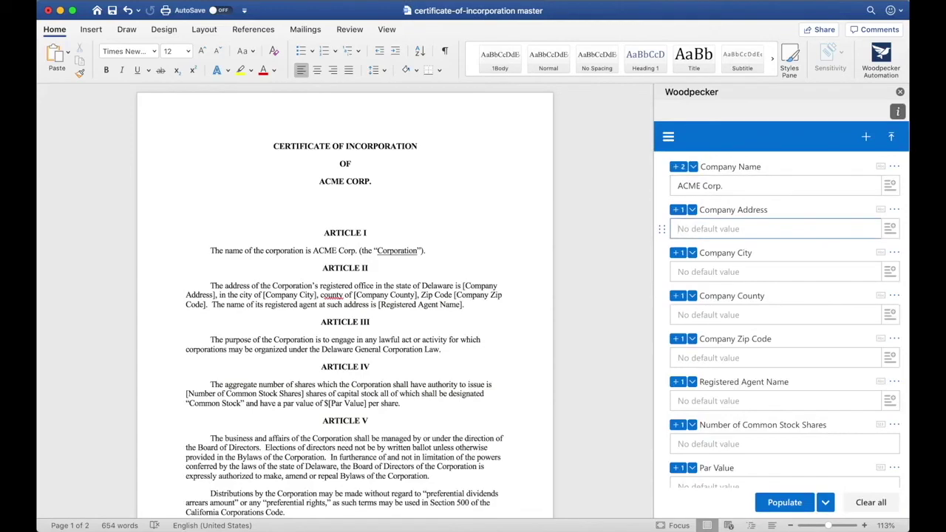
text(123 Min)
key(BackSpace)
key(BackSpace)
text(ain St.)
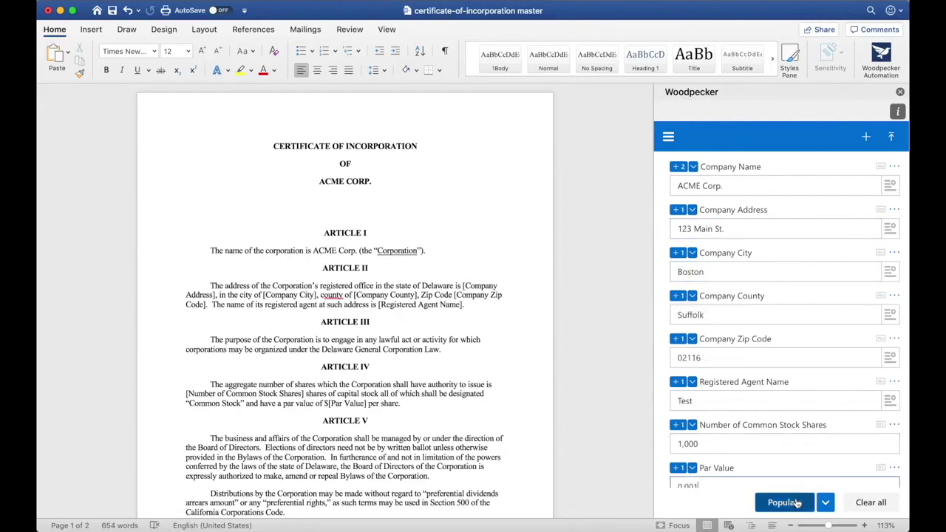
click(825, 503)
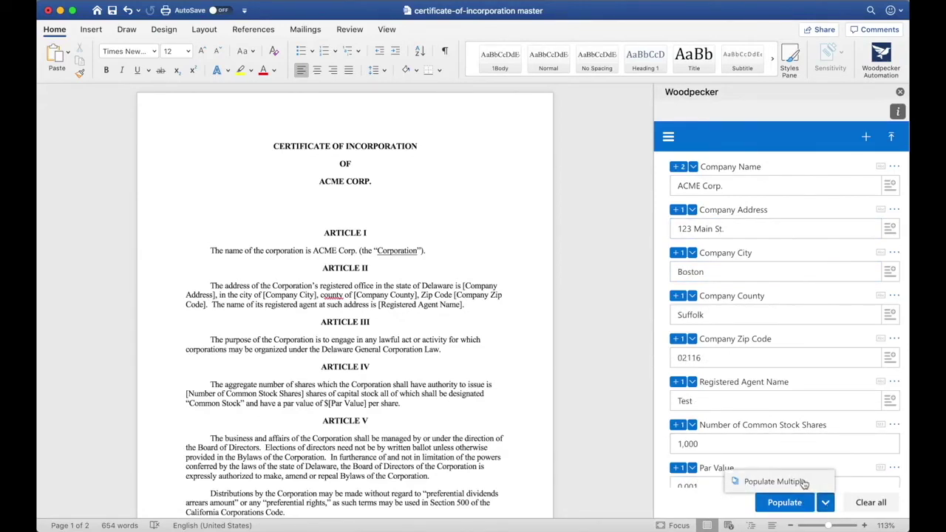
click(804, 482)
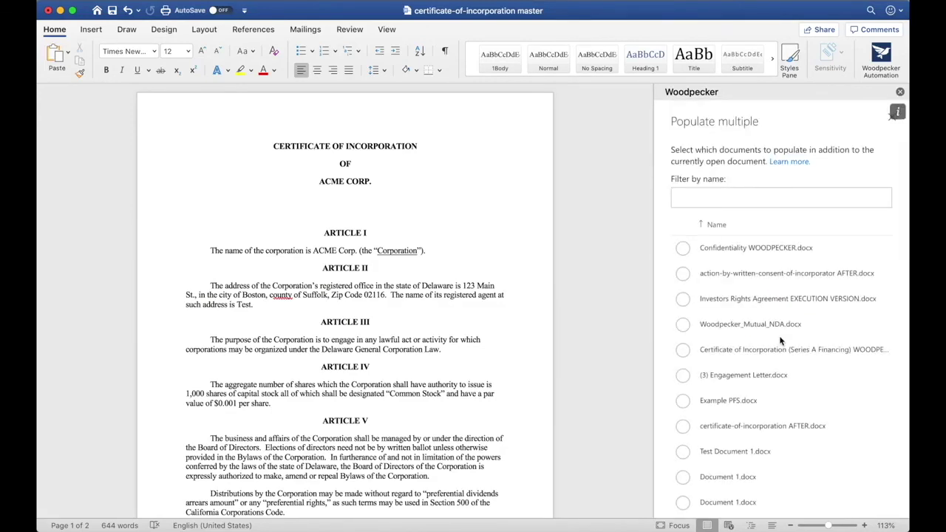
- Populate (3) Engagement Letter.docx and Woodpecker_Mutual_NDA.docx, then close the completion message
click(692, 382)
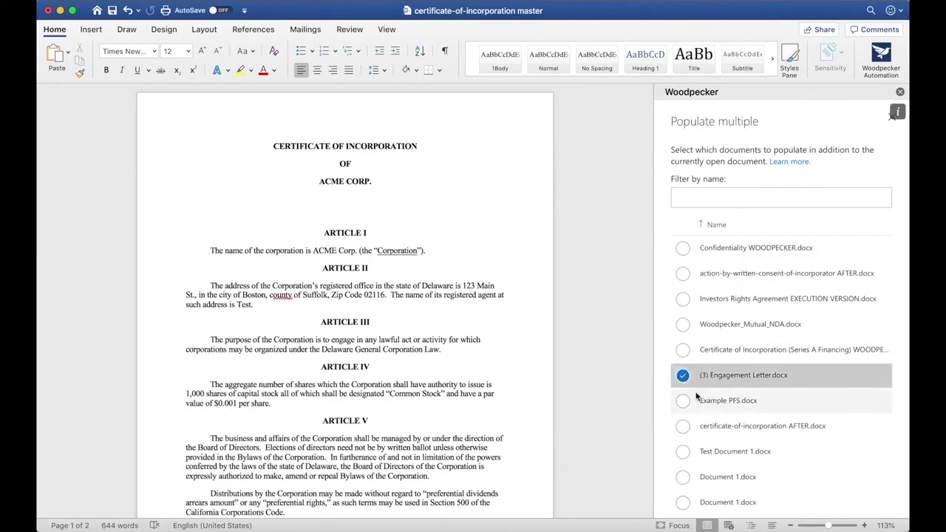
click(686, 328)
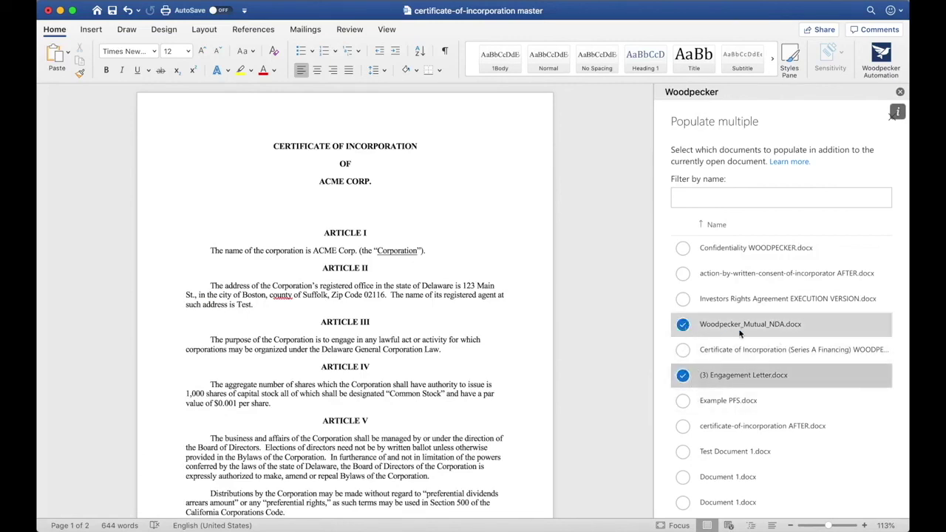
scroll(762, 385, down, 5)
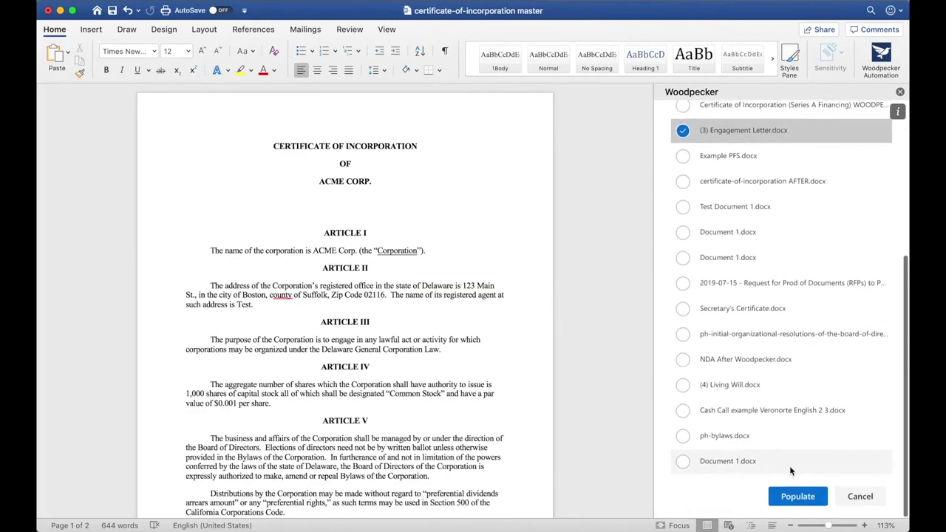
click(790, 498)
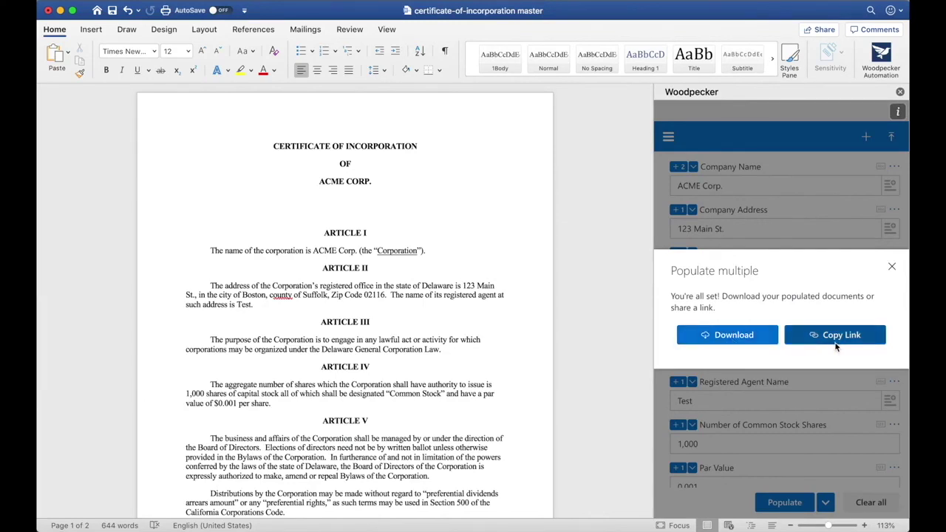
click(892, 267)
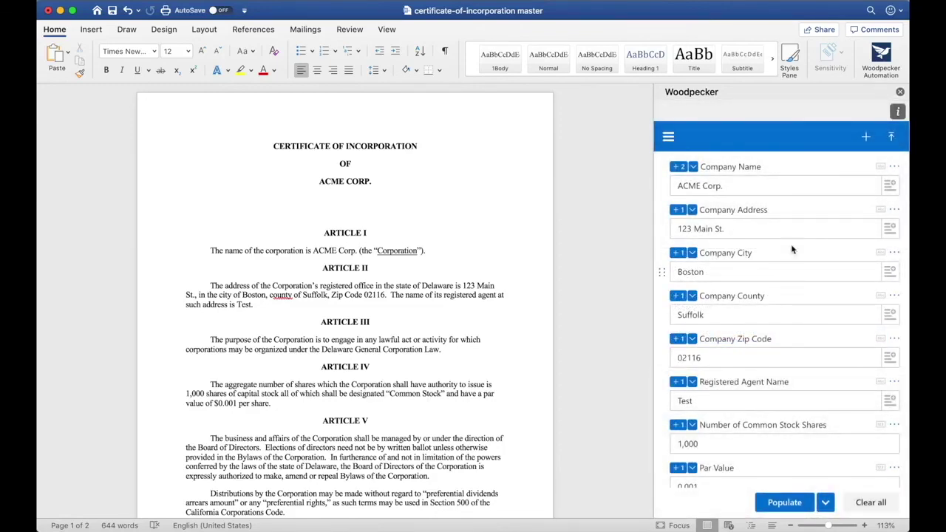
- Open the Woodpecker hamburger menu to show Collection, Templates, Help and Settings
click(668, 136)
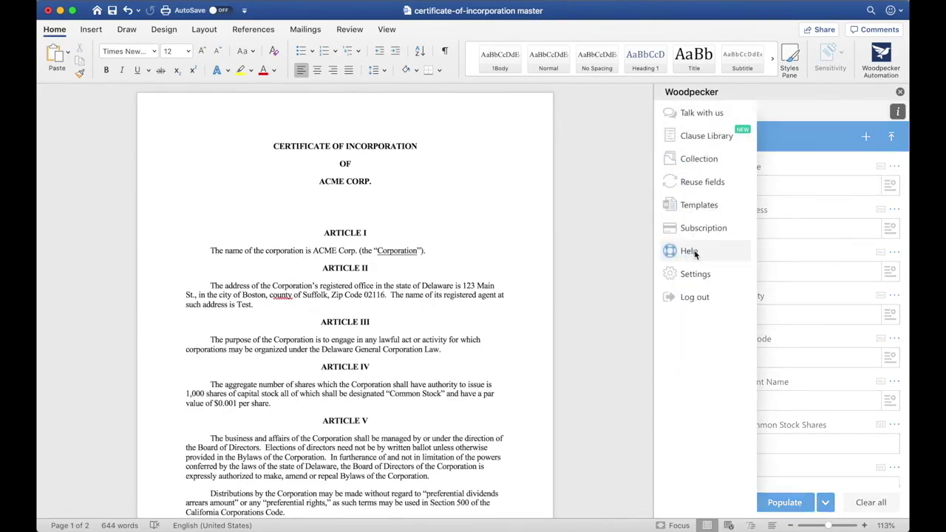